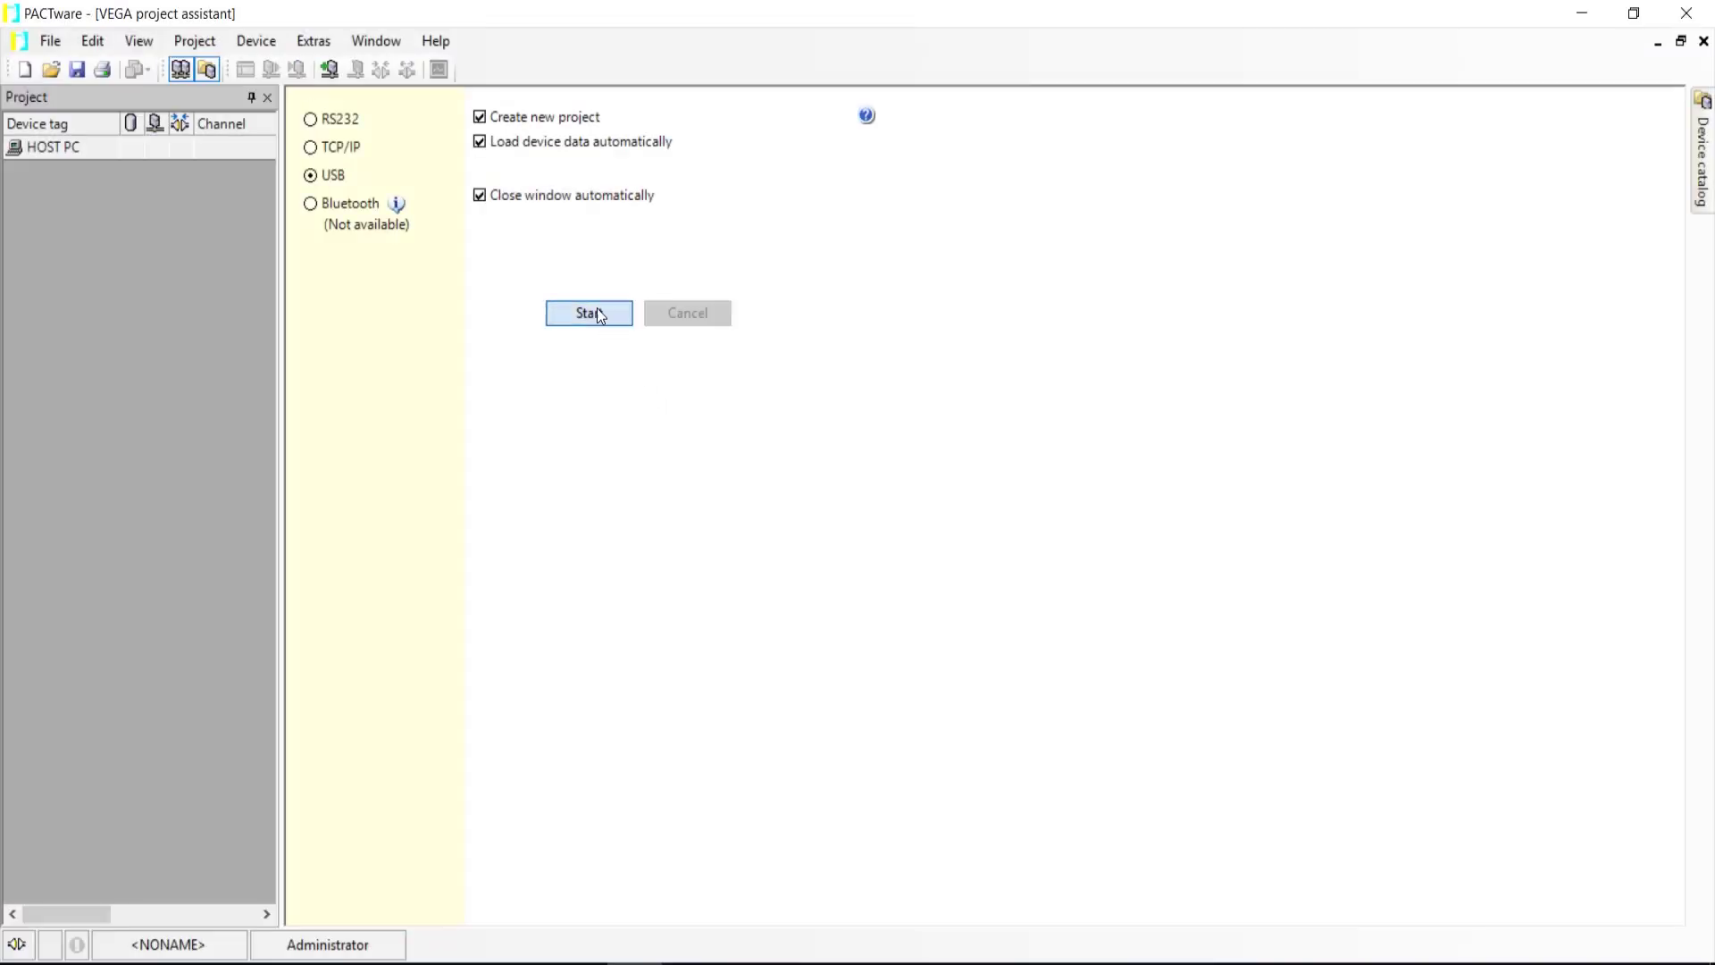
- Start a new USB project to find and load the VEGAPULS 64 sensor
{"action": "left_click", "coordinate": [597, 311]}
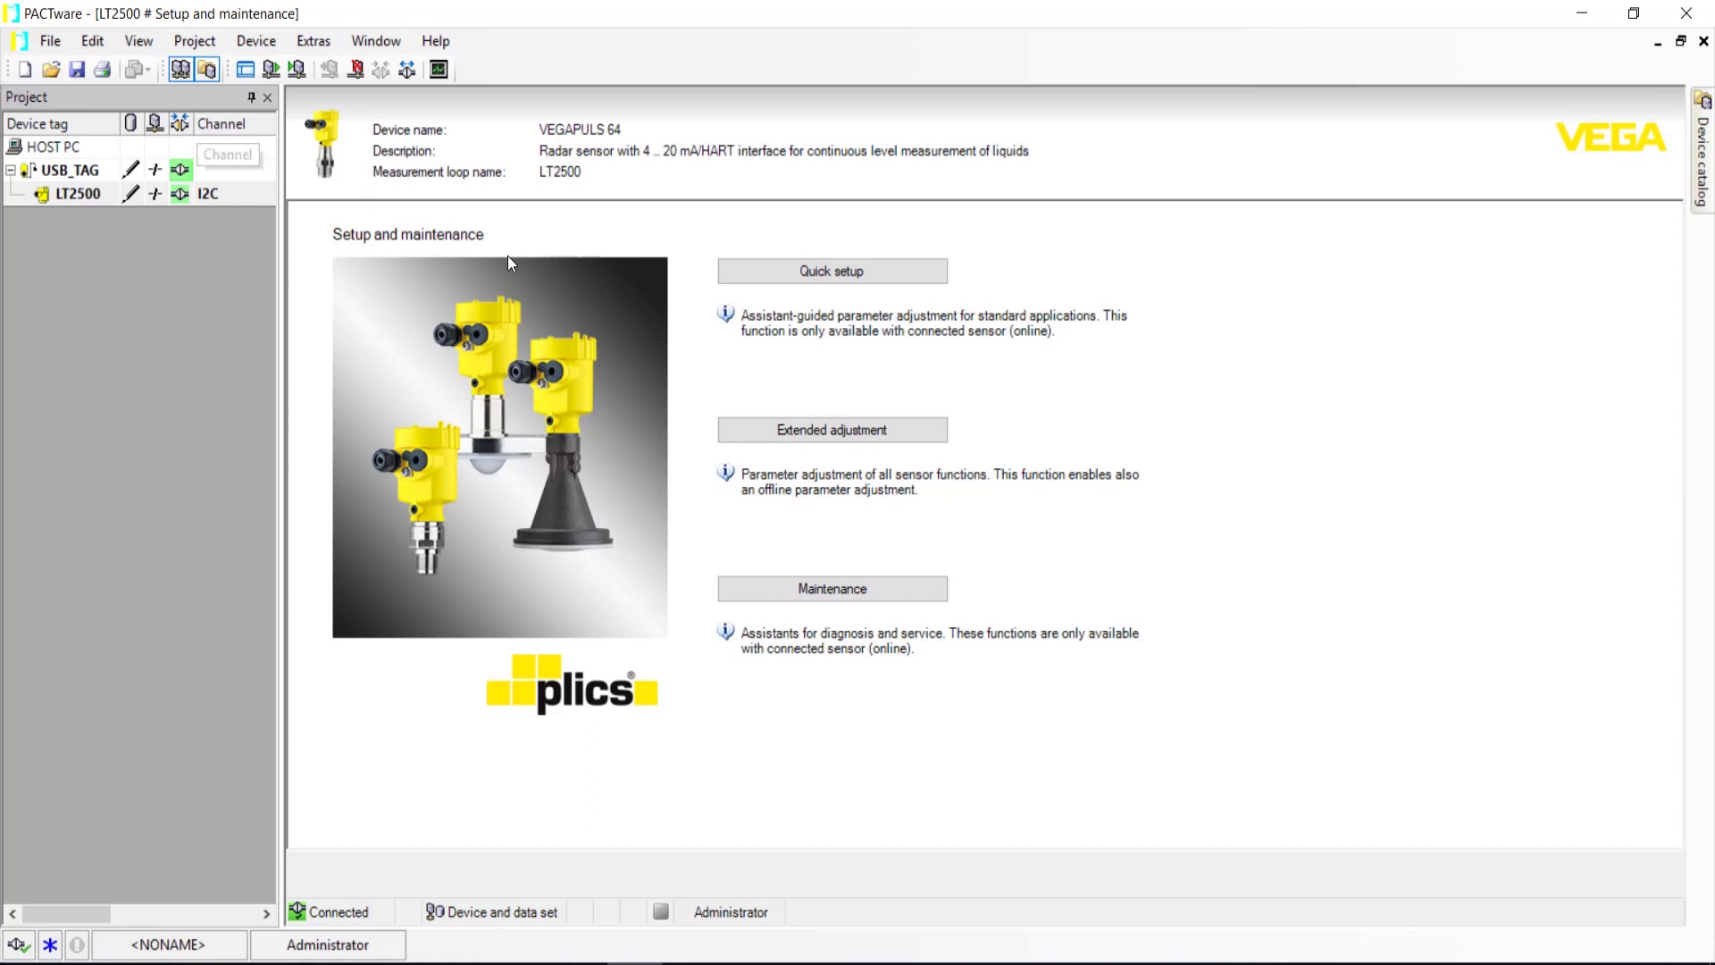
- In Extended adjustment, rename the measurement loop to LT-12345, set distance unit to inches, and apply
{"action": "left_click", "coordinate": [879, 436]}
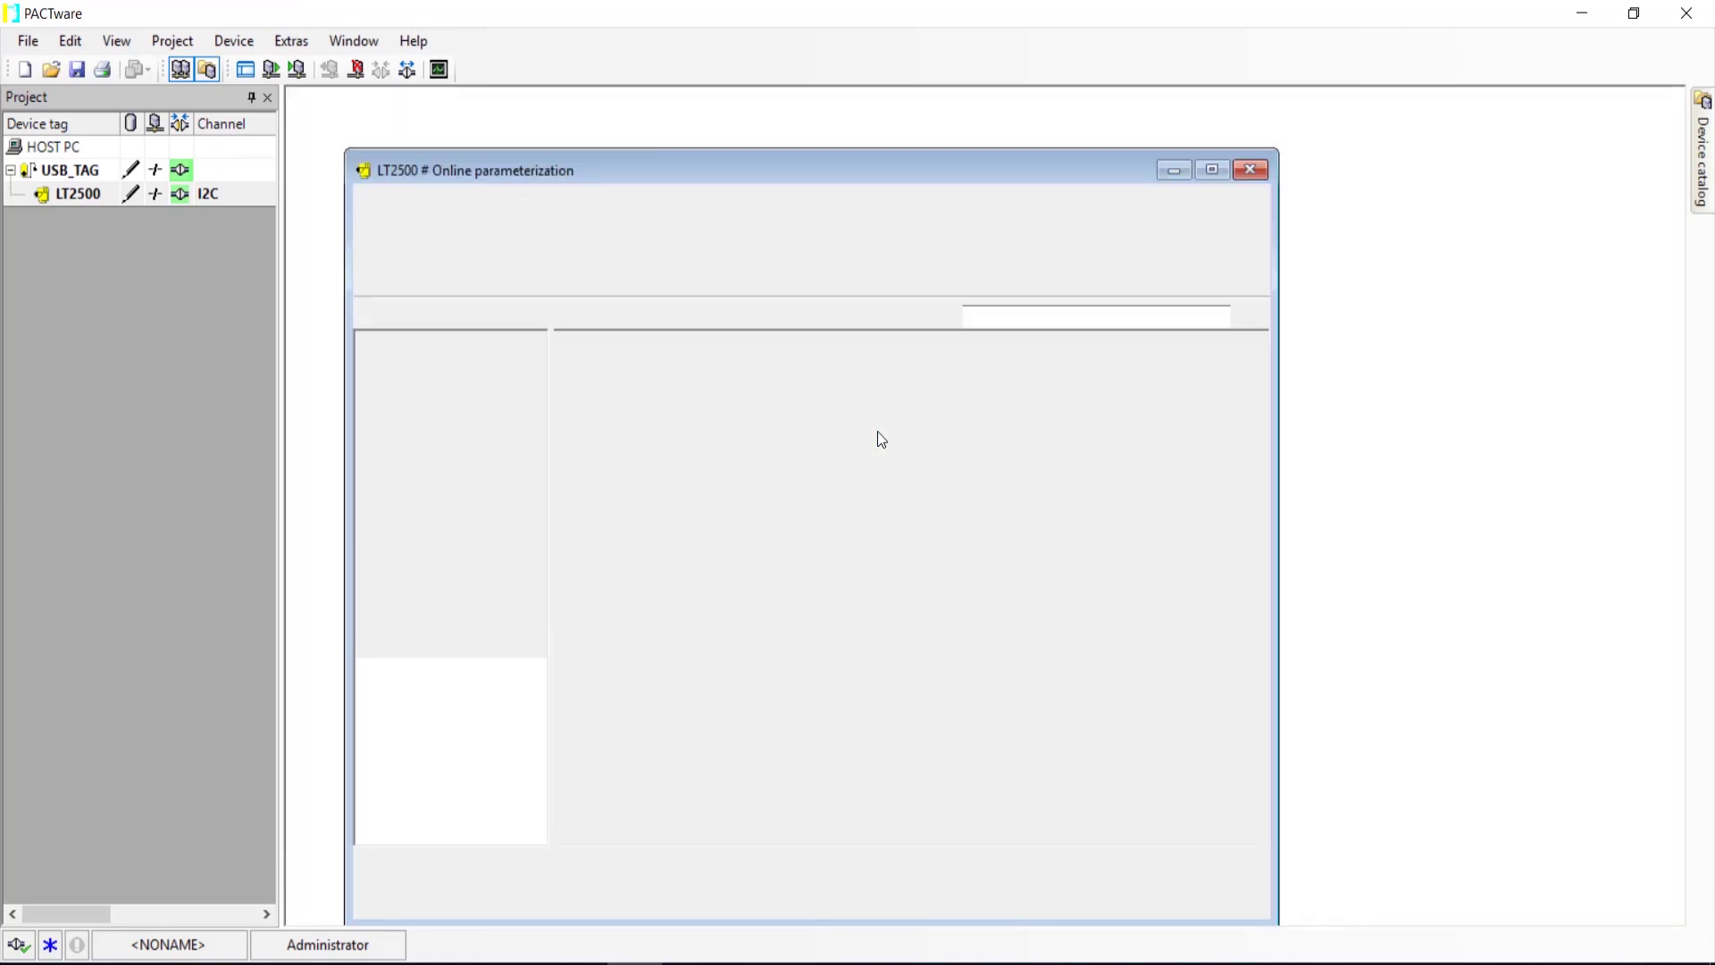
{"action": "left_click", "coordinate": [1211, 168]}
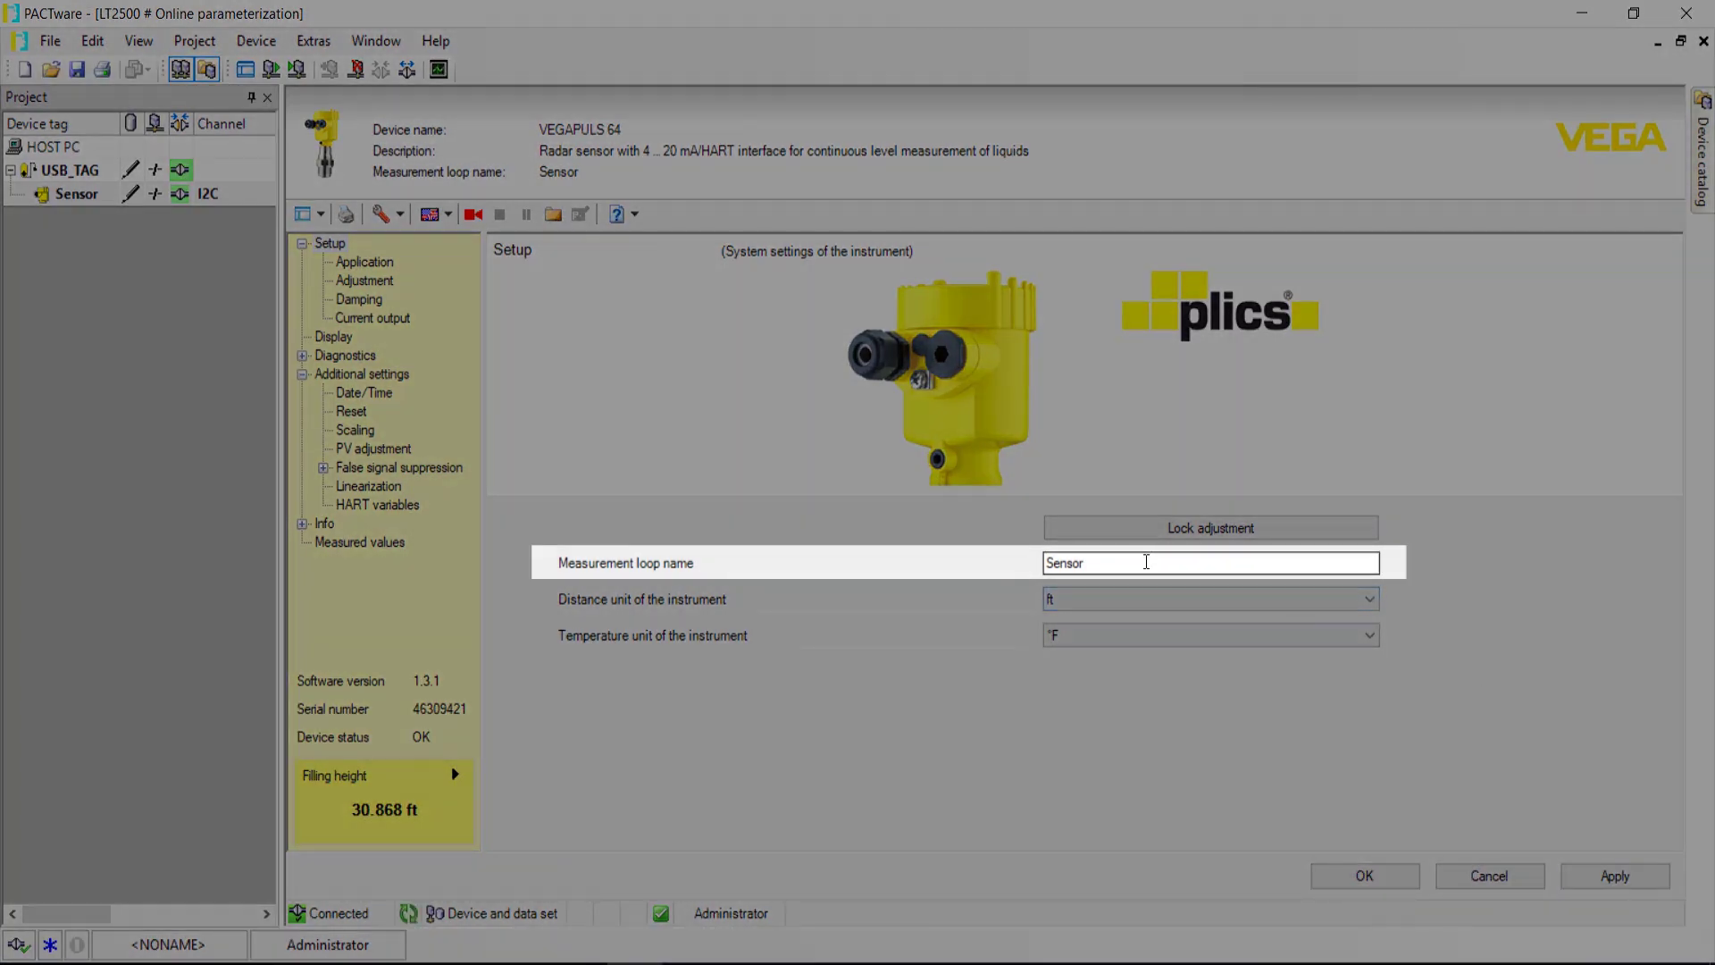
{"action": "left_click", "coordinate": [1153, 561]}
{"action": "double_click", "coordinate": [1150, 561]}
{"action": "type", "text": "LT-12345"}
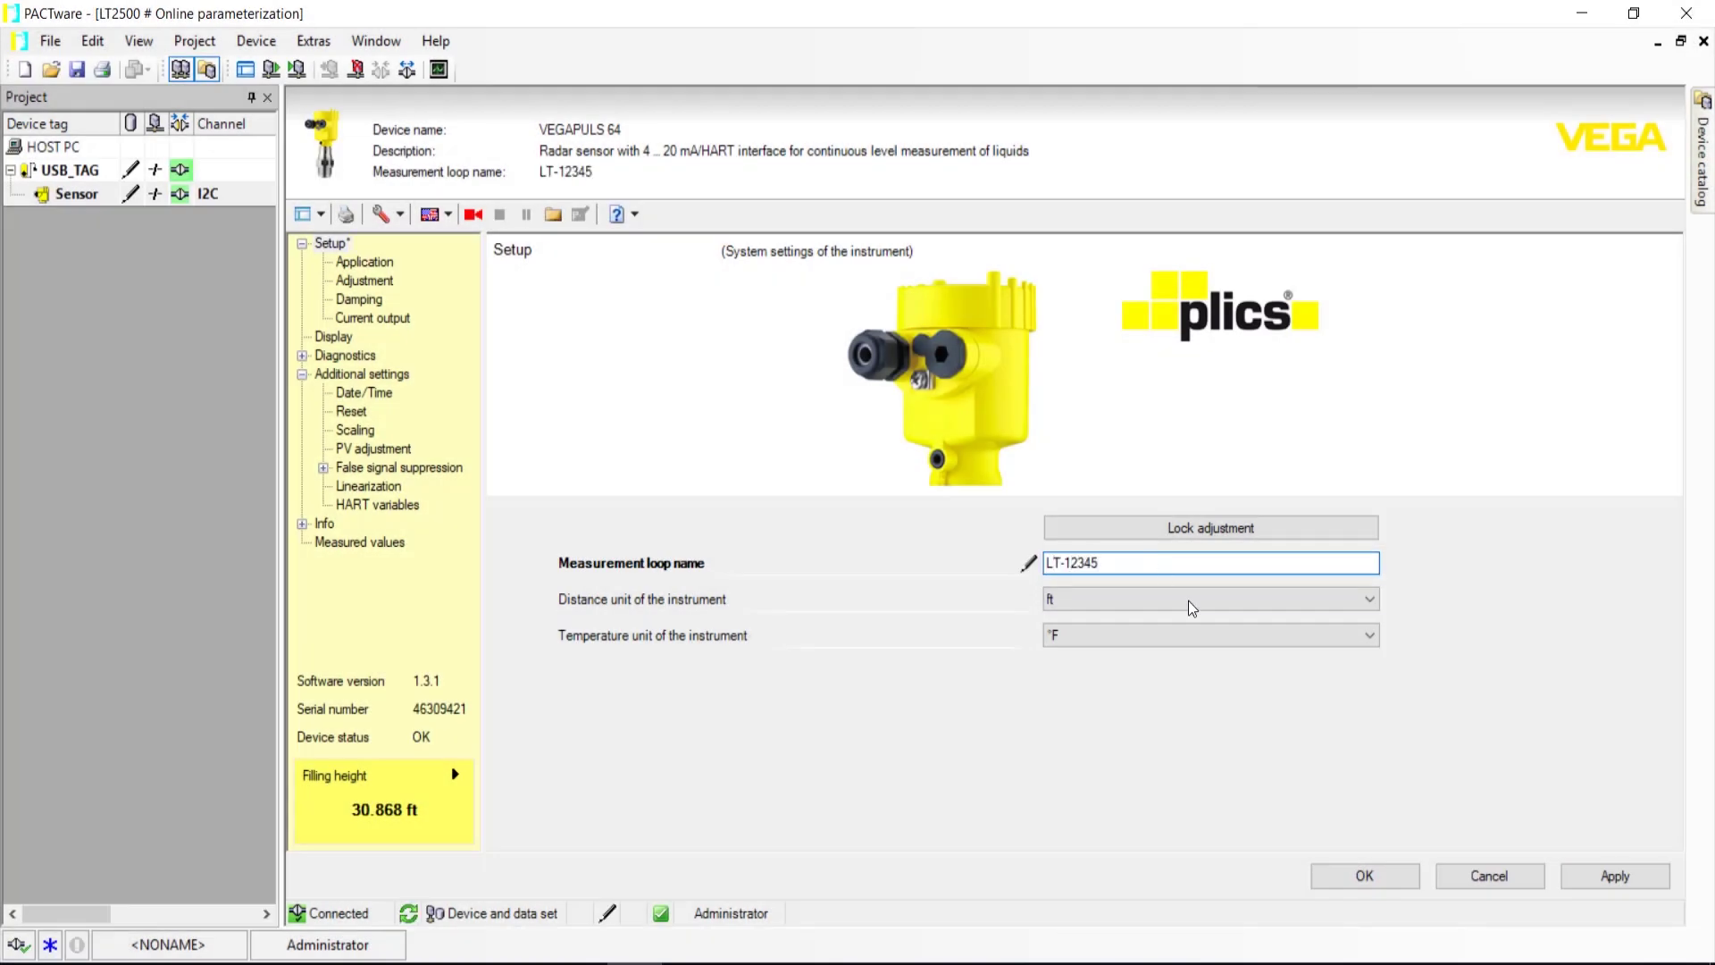
{"action": "left_click", "coordinate": [1261, 598]}
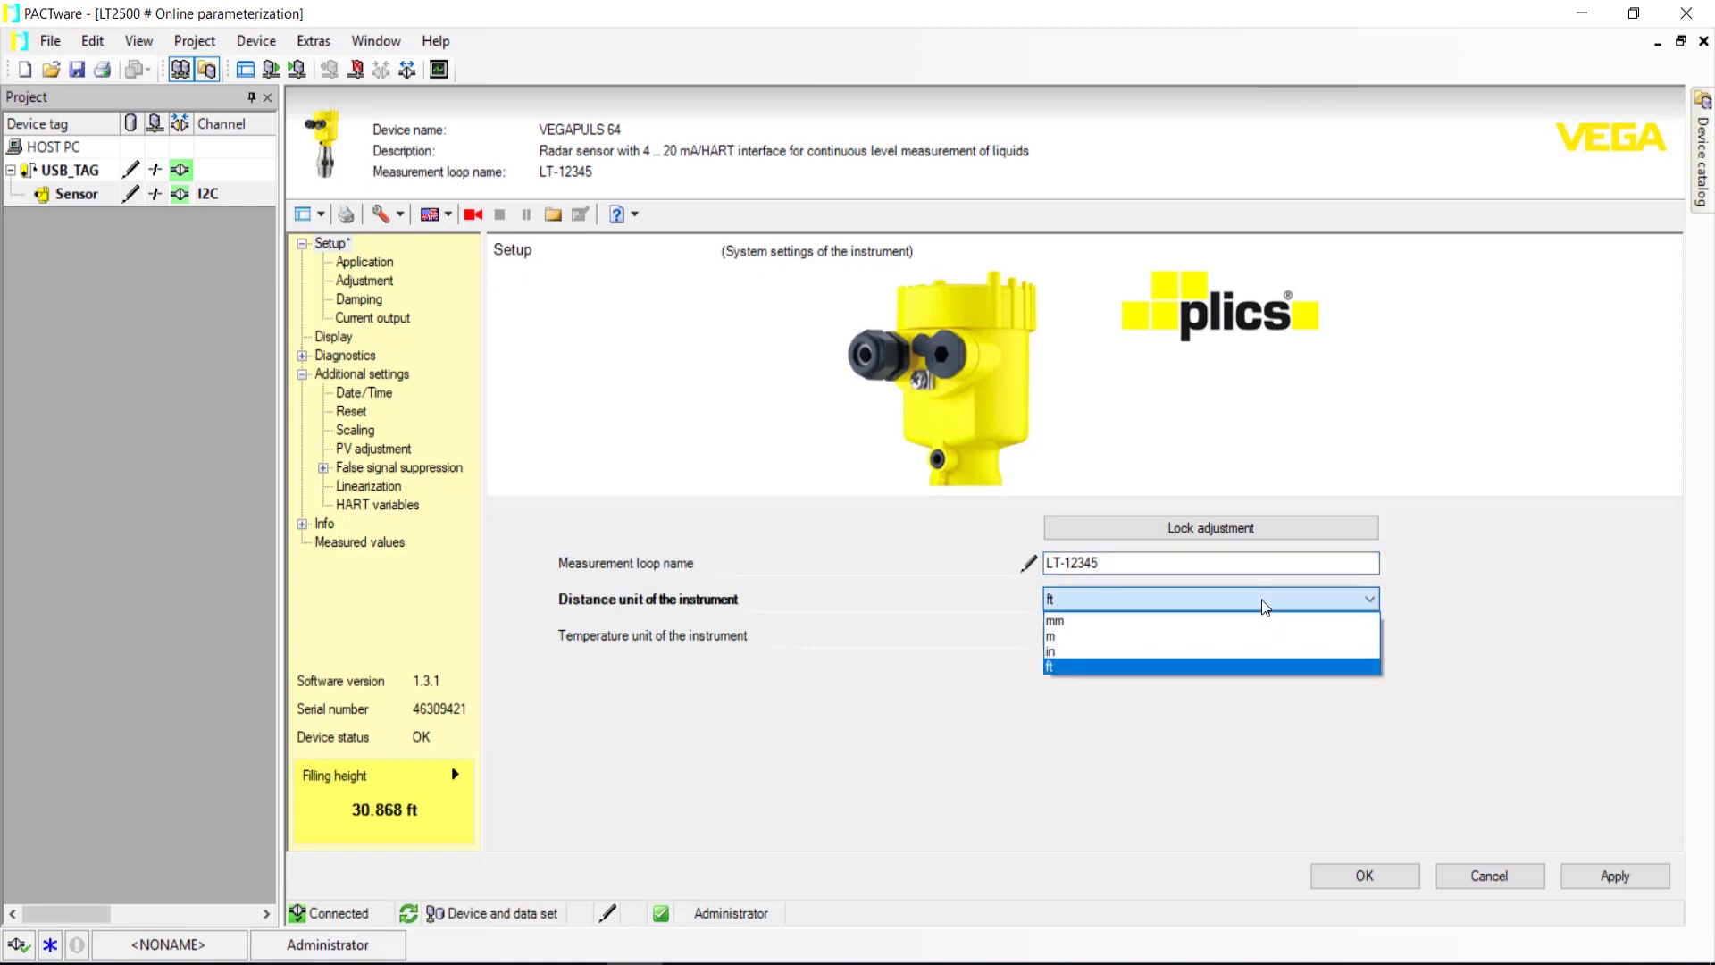
{"action": "left_click", "coordinate": [1171, 651]}
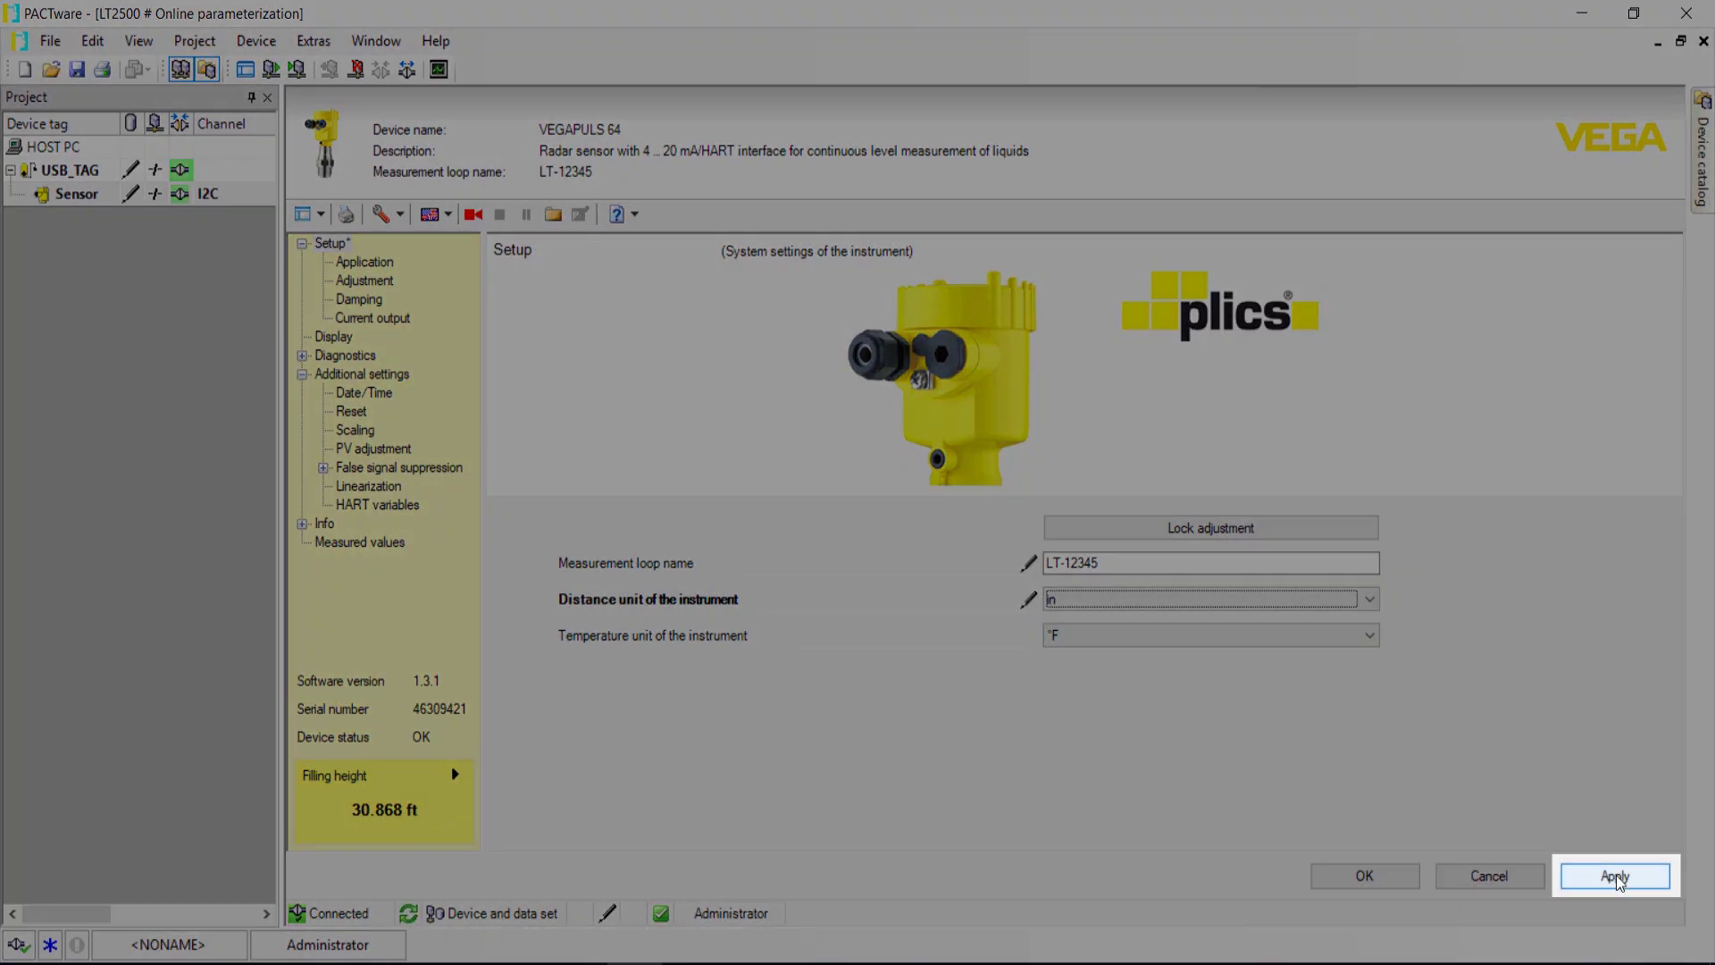
{"action": "left_click", "coordinate": [1615, 875]}
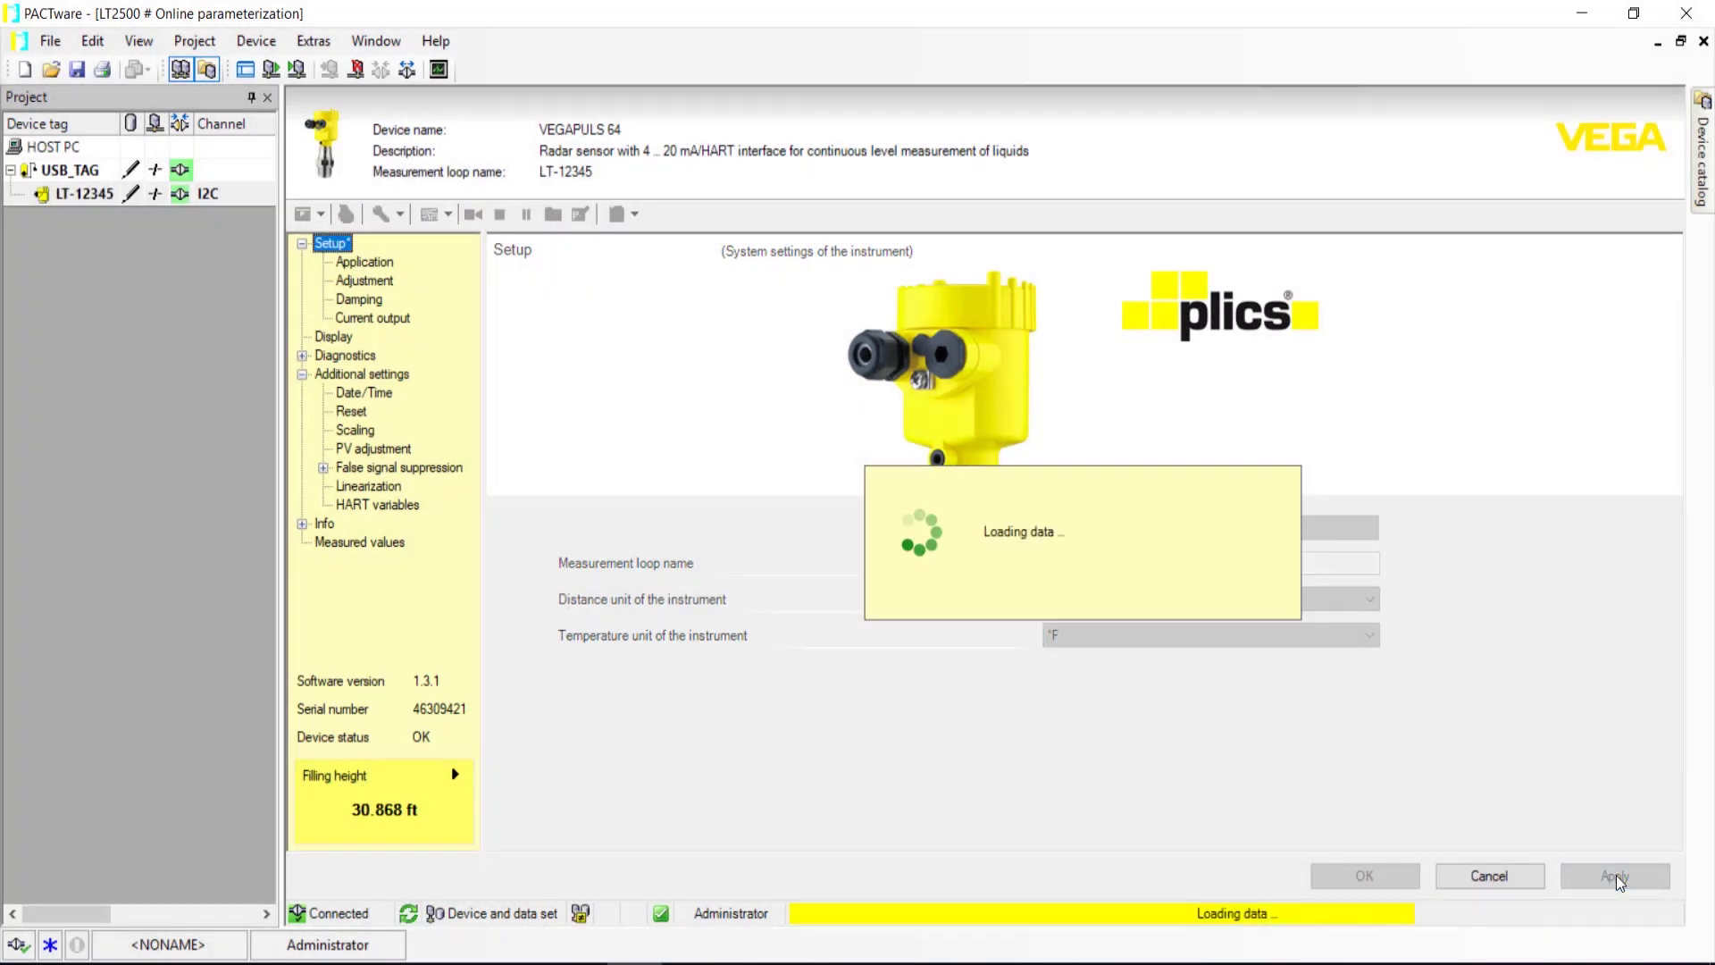
- Set the sensor's application type to Demonstration, keeping the current medium
{"action": "left_click", "coordinate": [377, 262]}
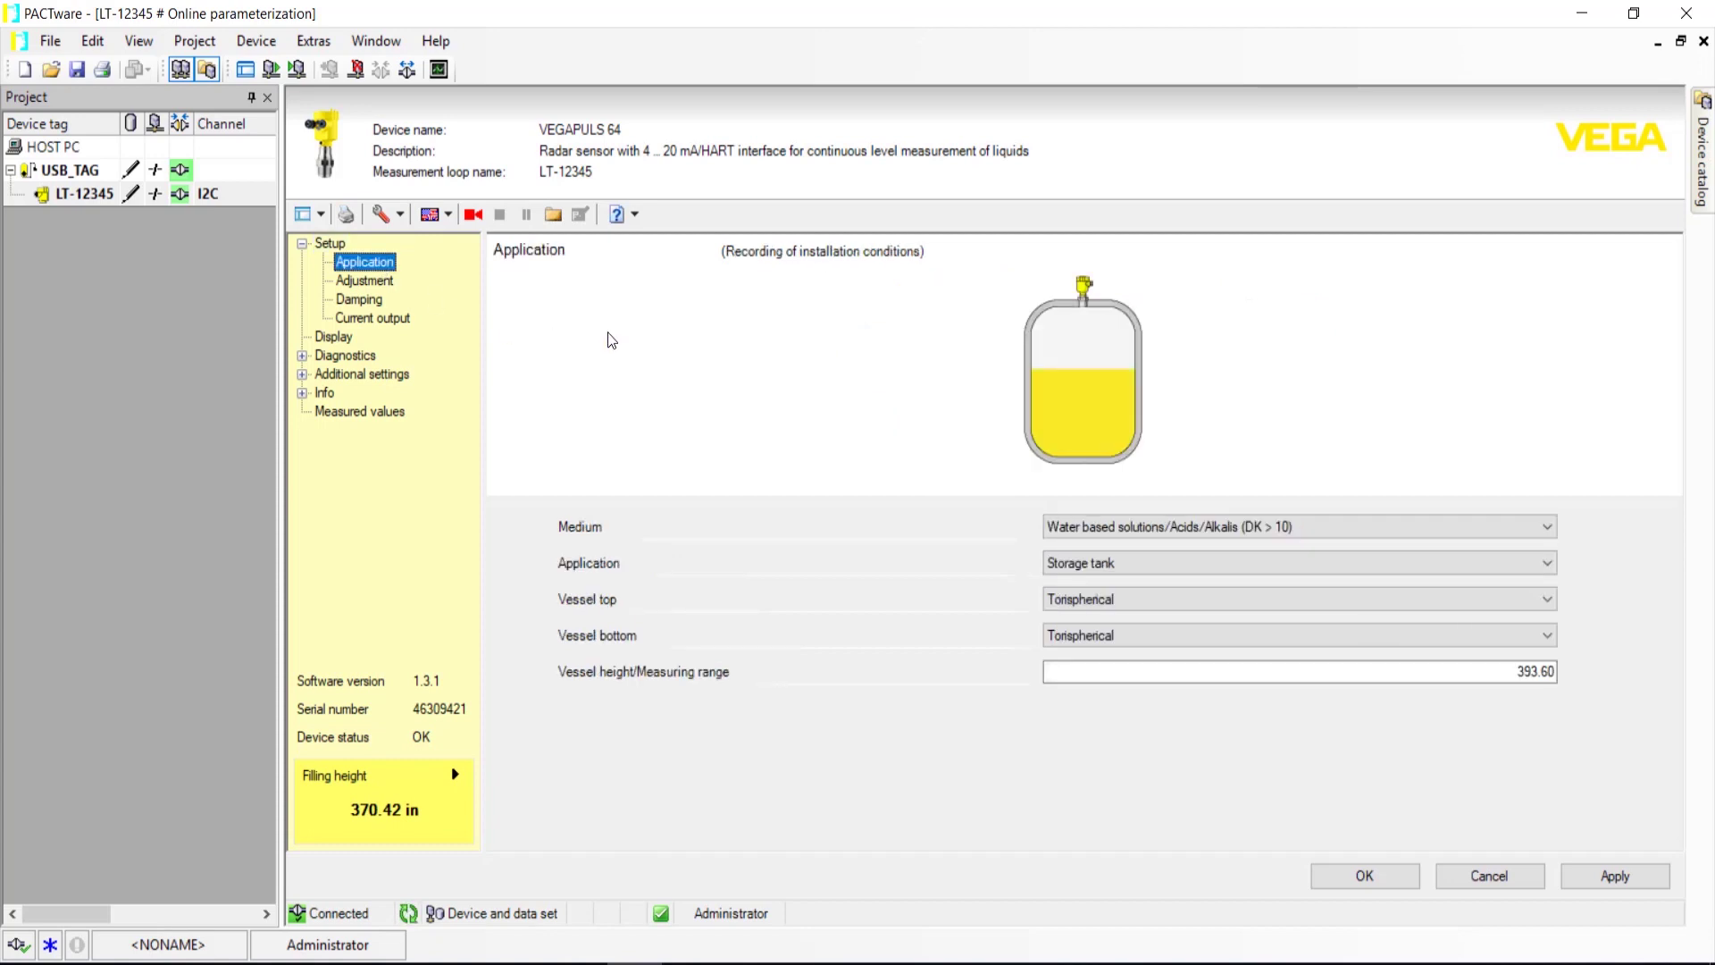
{"action": "left_click", "coordinate": [1544, 526]}
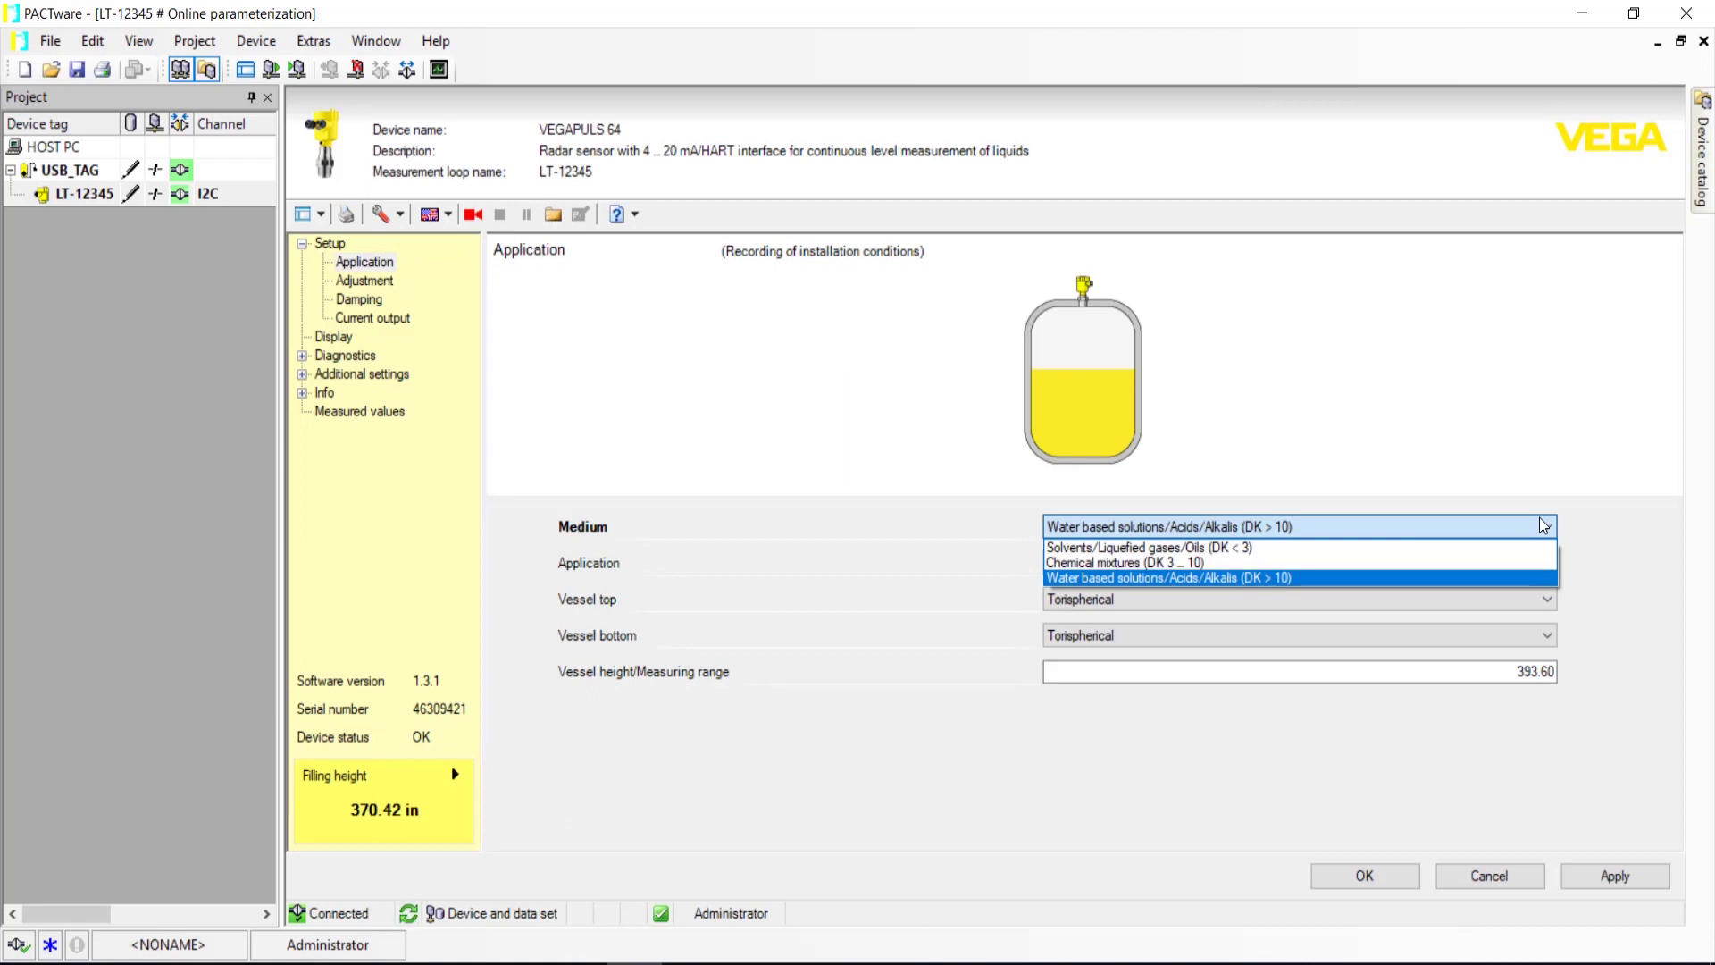
{"action": "left_click", "coordinate": [1544, 526]}
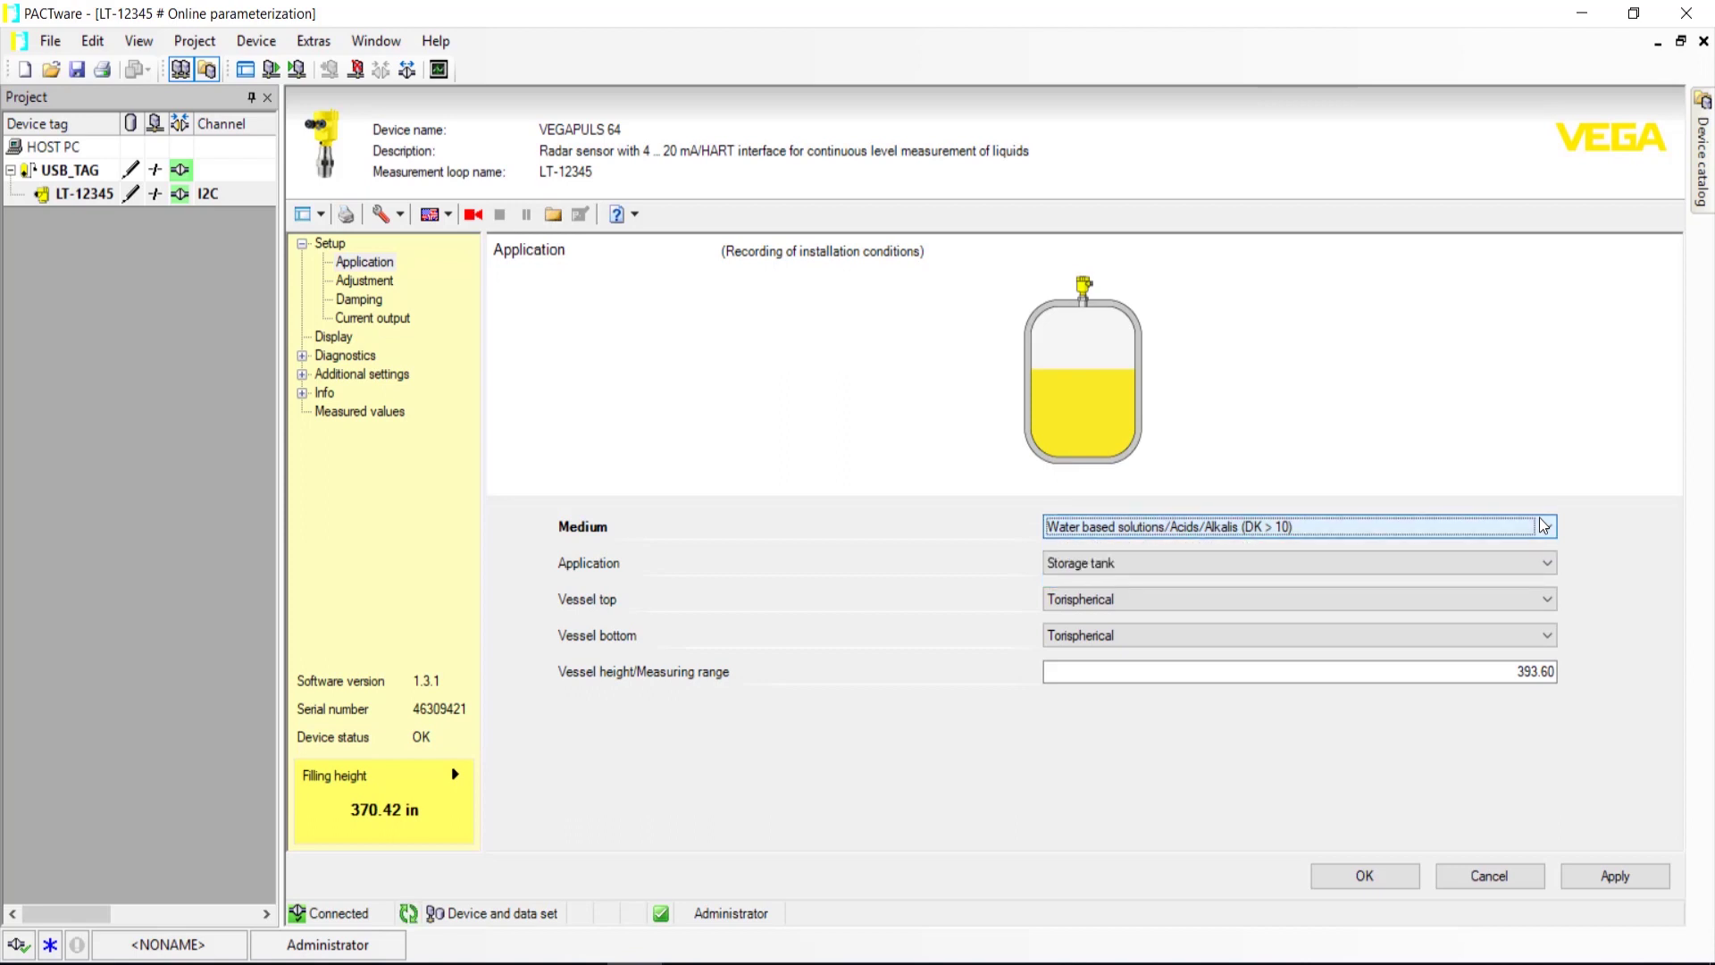
{"action": "left_click", "coordinate": [1551, 566]}
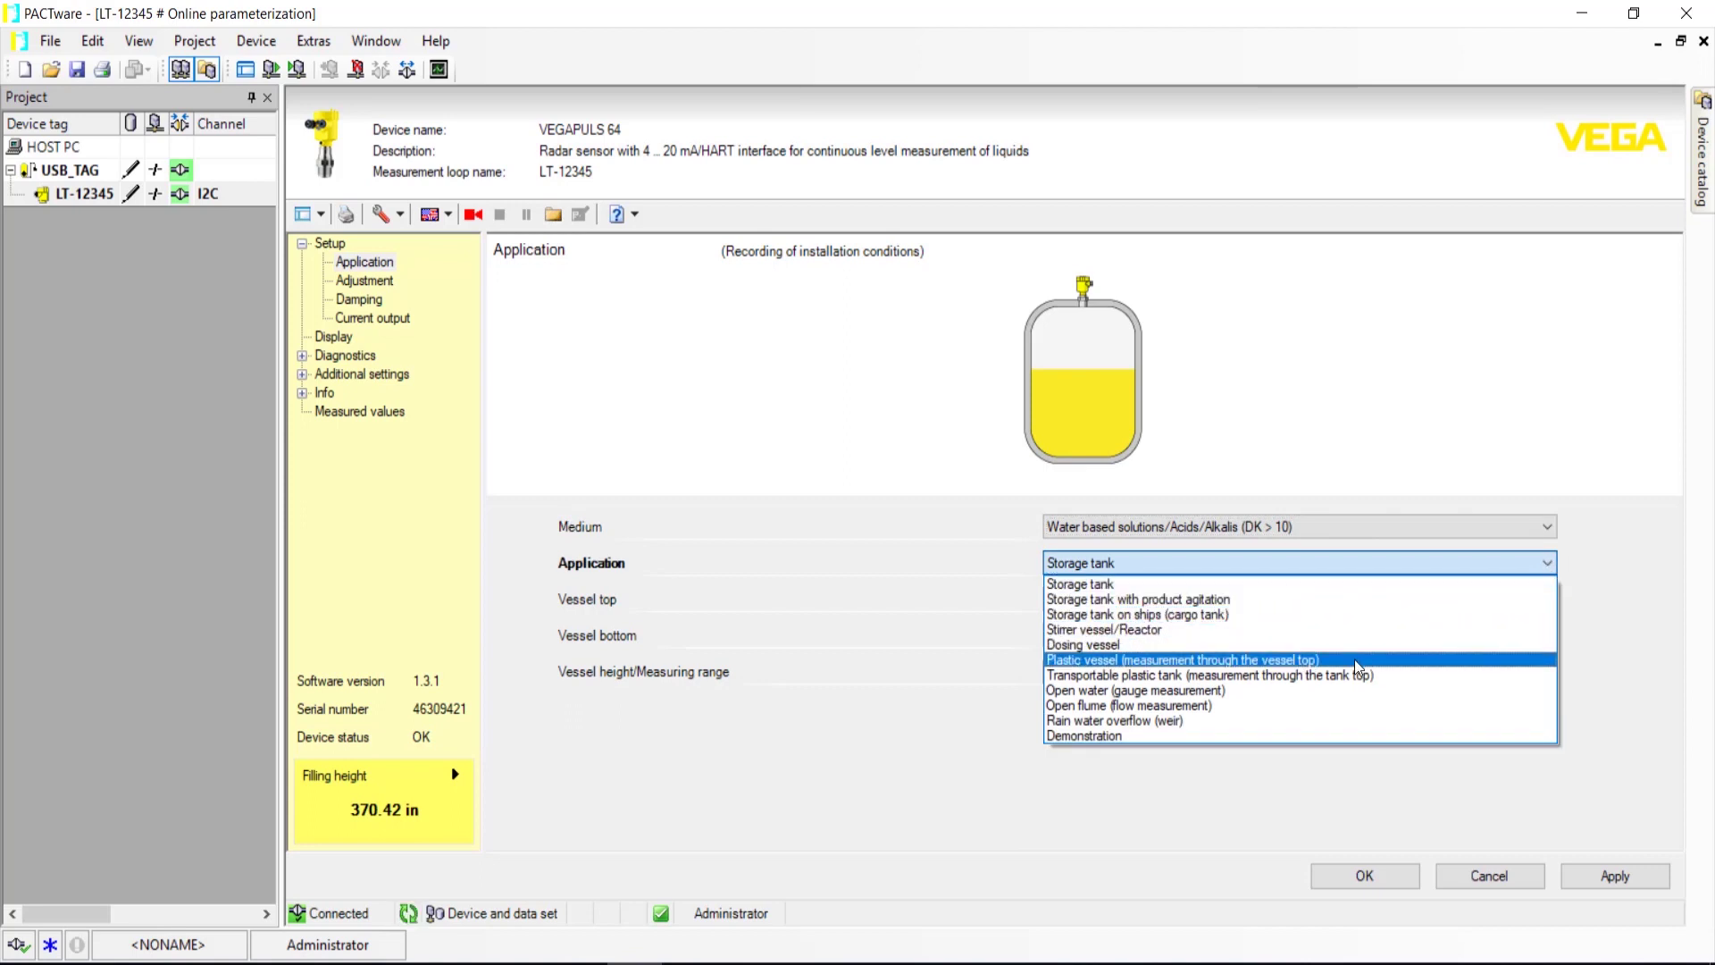
{"action": "left_click", "coordinate": [1209, 731]}
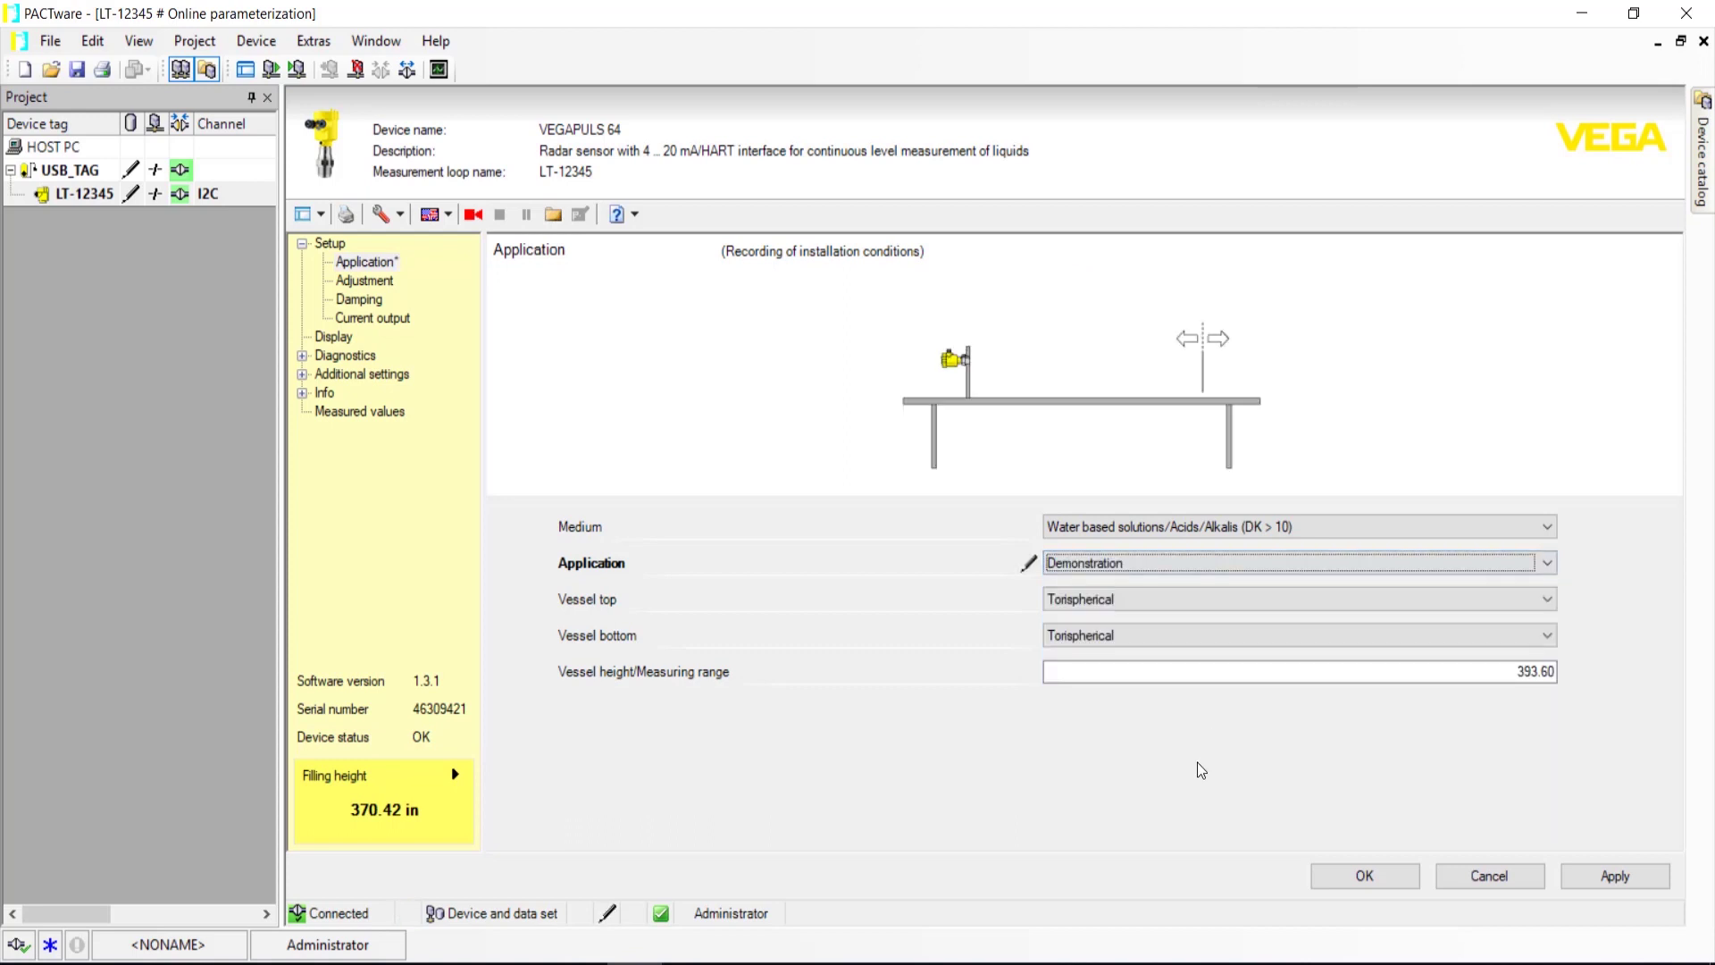
- Make the vessel top and bottom Flat with a vessel height of 25, and apply
{"action": "left_click", "coordinate": [1396, 603]}
{"action": "left_click", "coordinate": [1389, 622]}
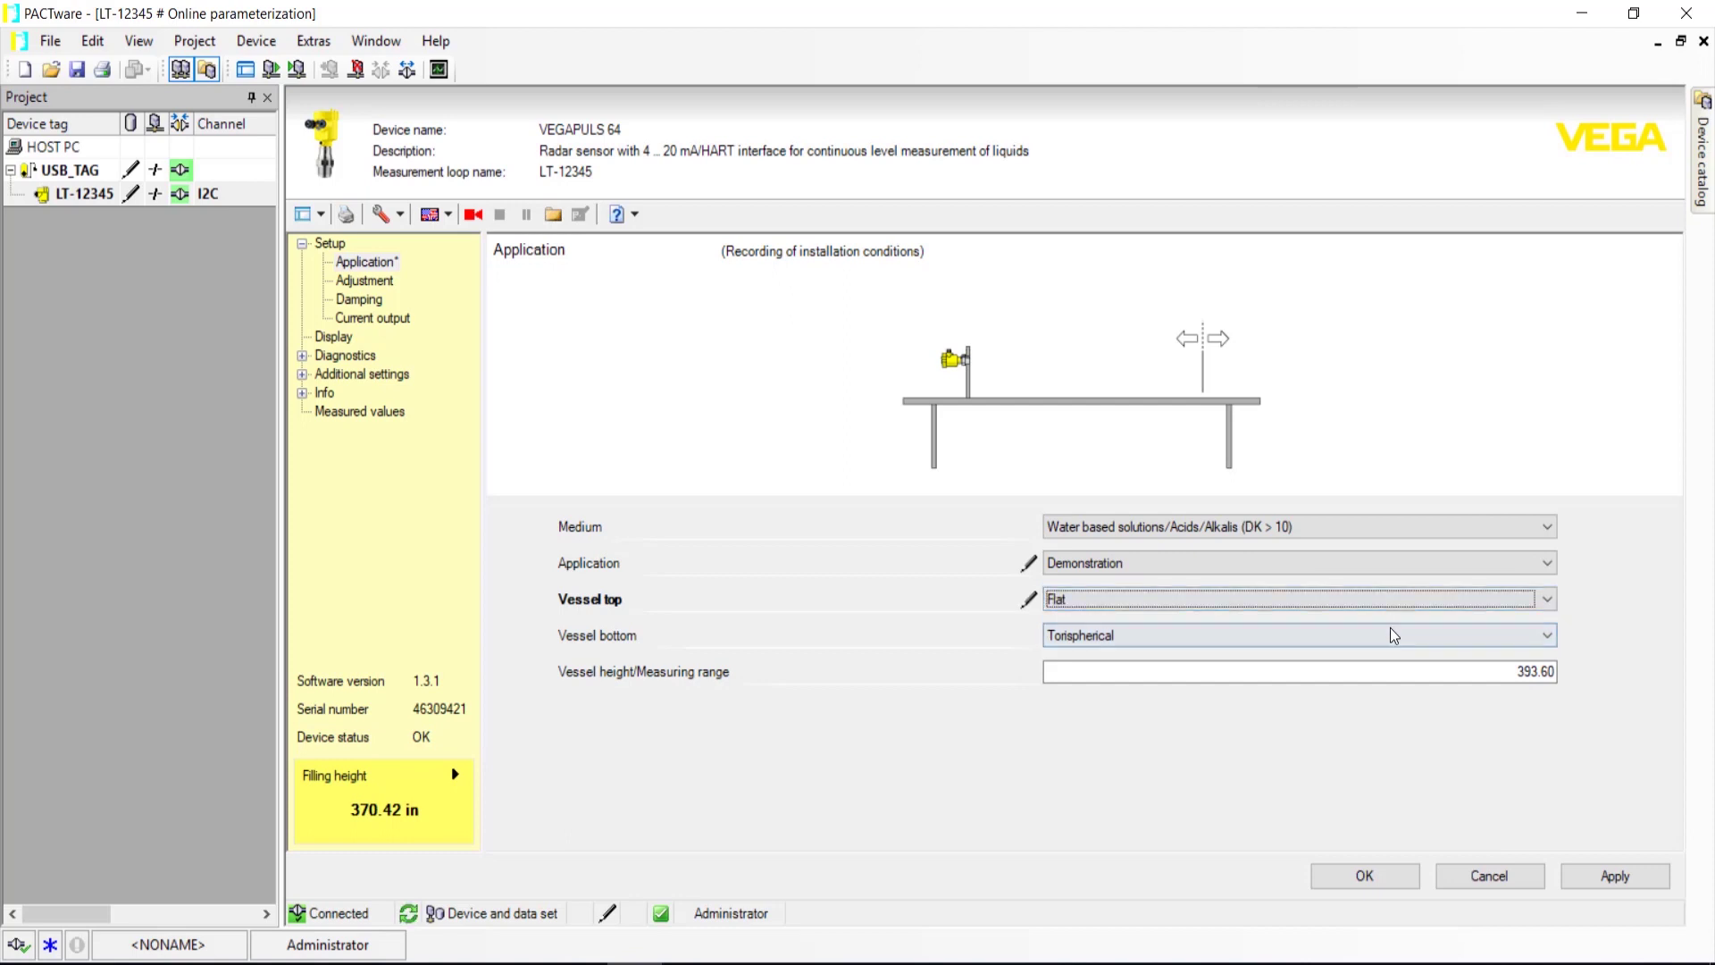
{"action": "left_click", "coordinate": [1389, 630]}
{"action": "left_click", "coordinate": [1390, 652]}
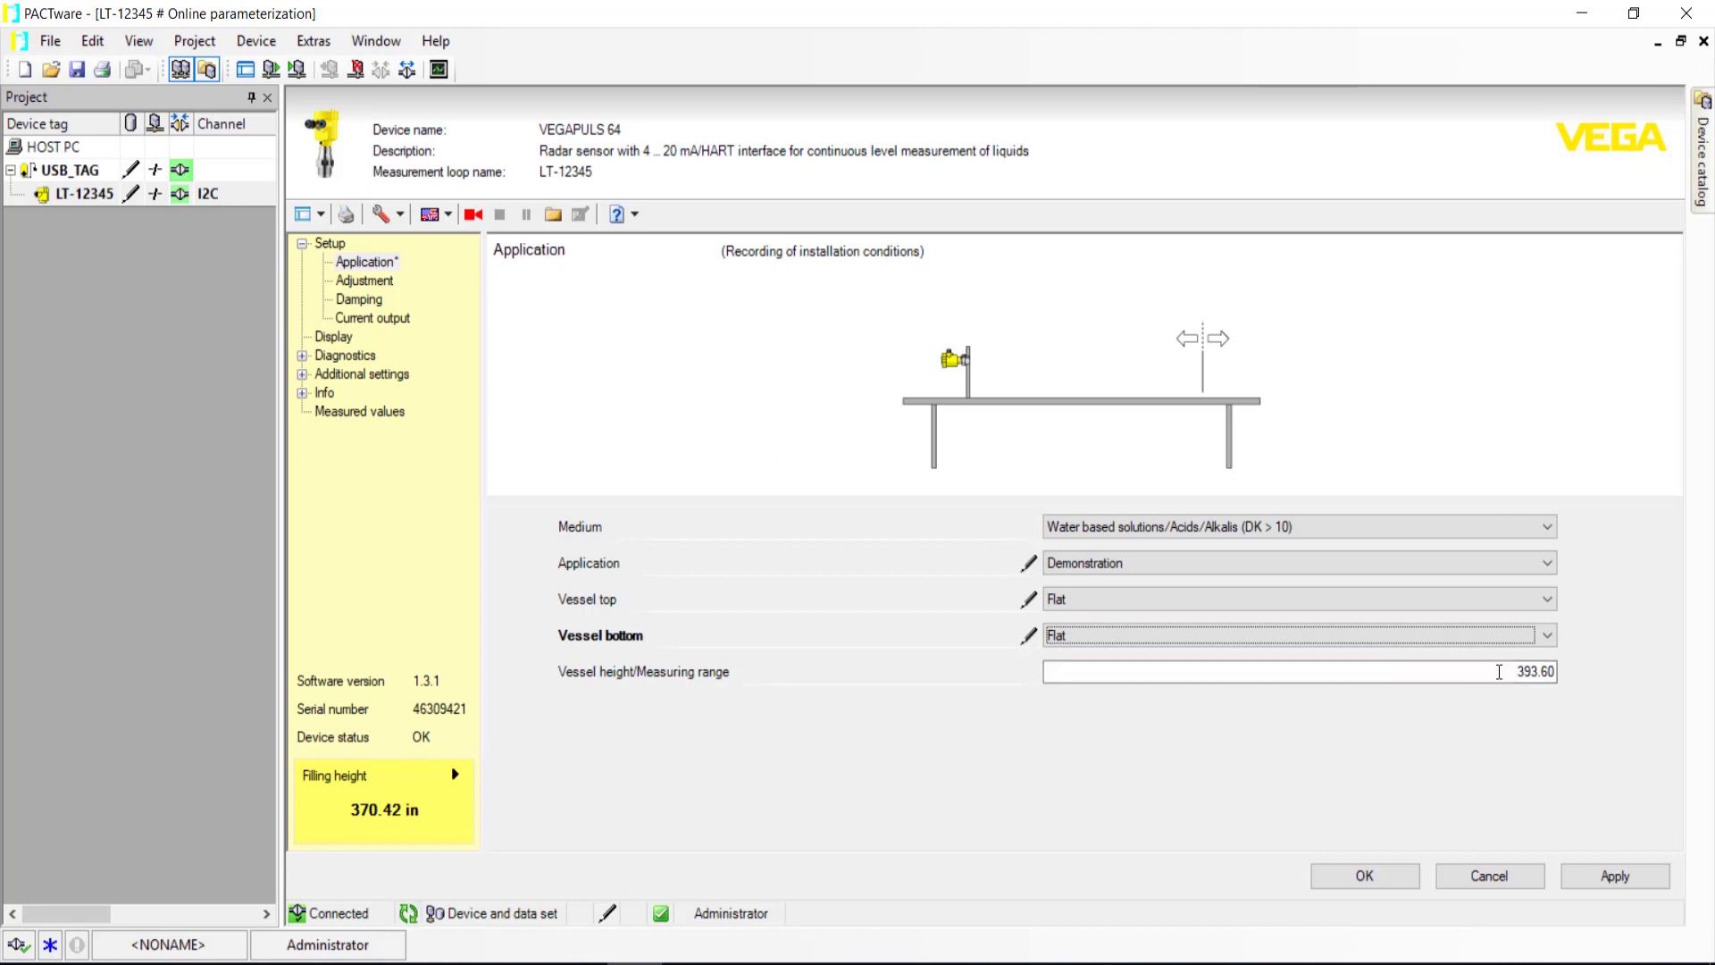
{"action": "key", "text": "Tab"}
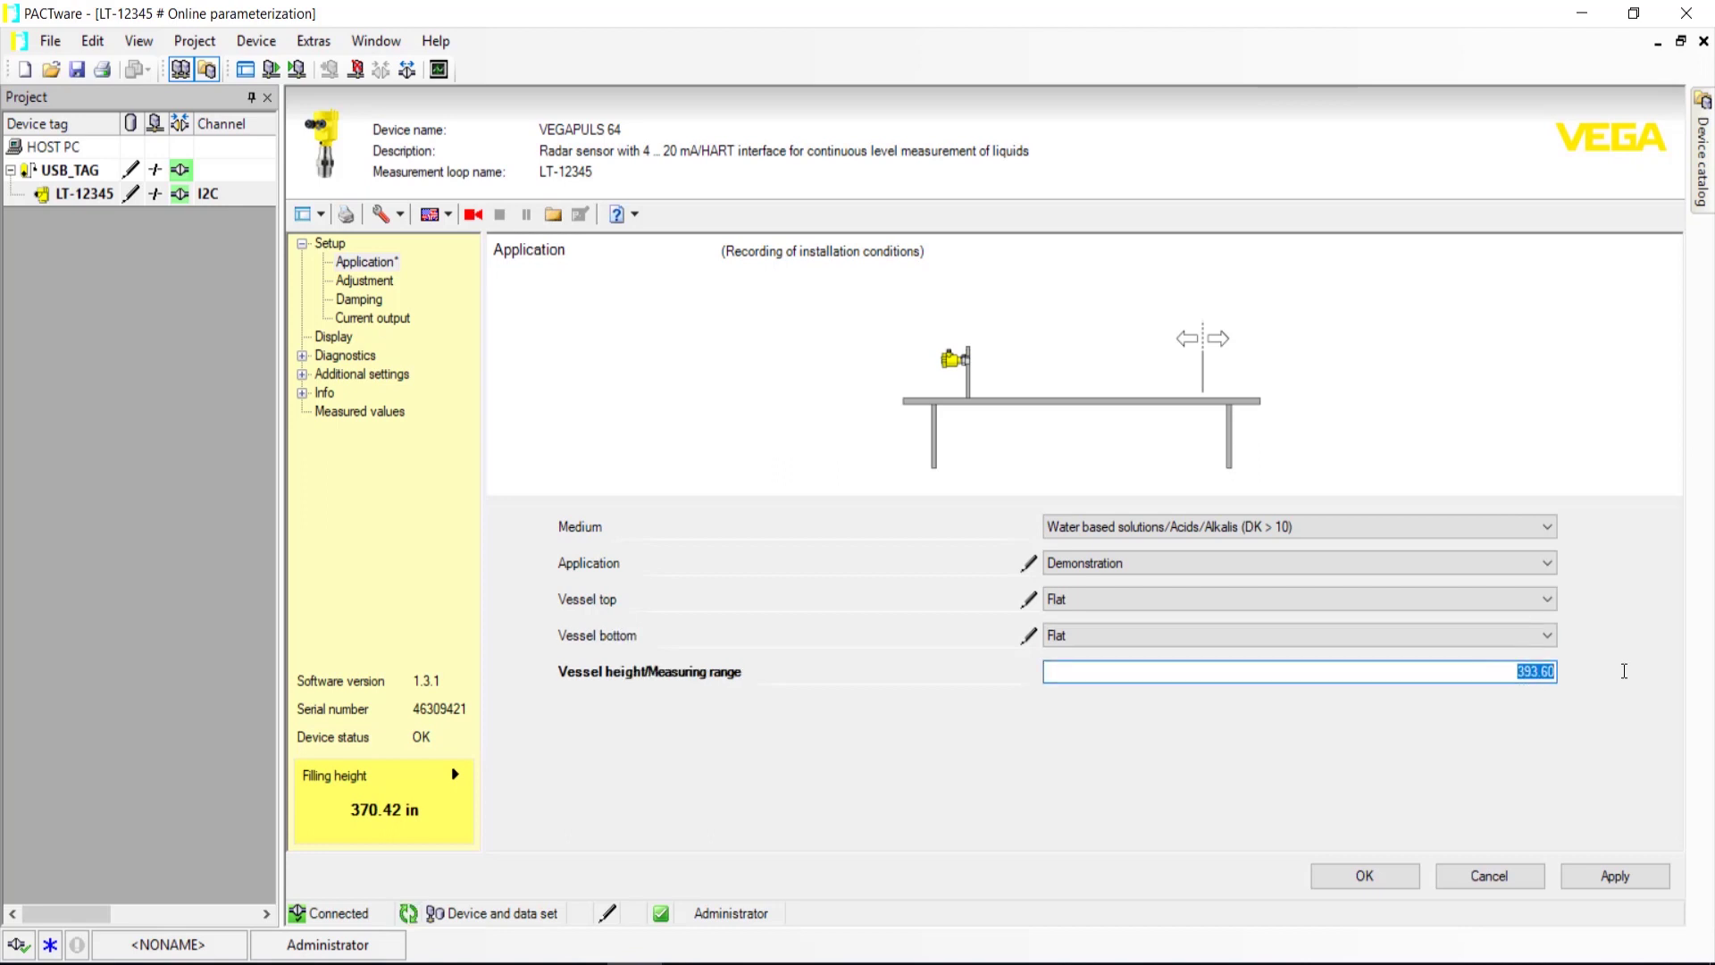
{"action": "type", "text": "25"}
{"action": "left_click", "coordinate": [1631, 874]}
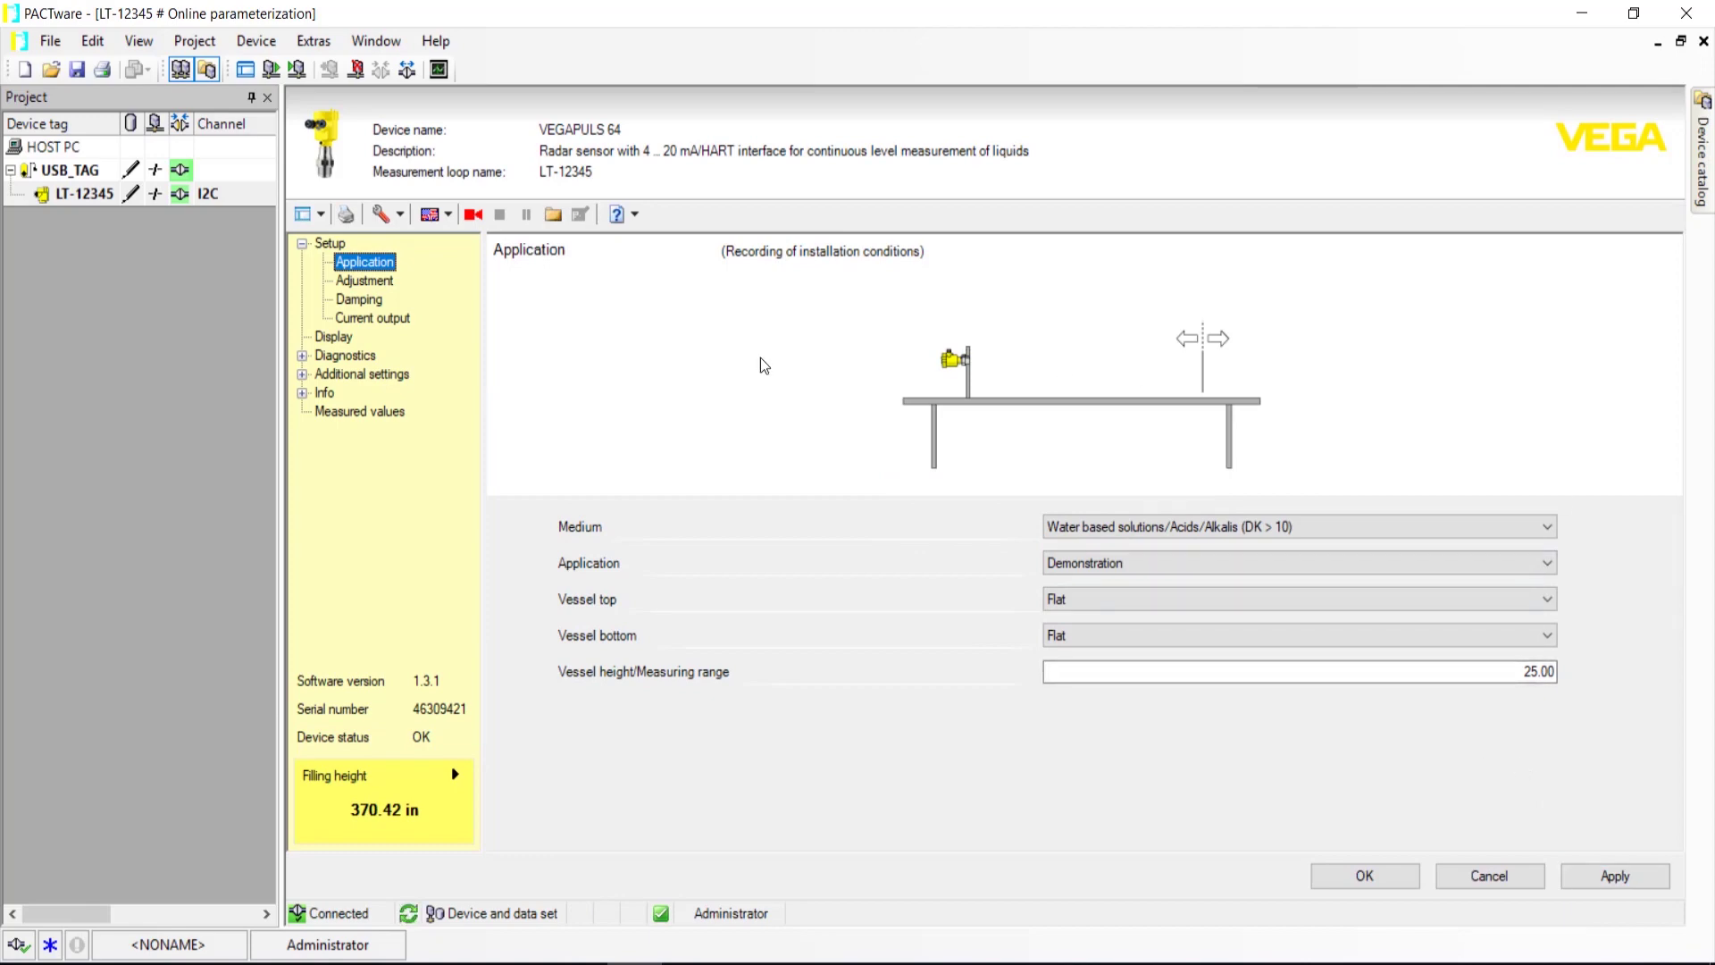
- Enter Distance B 24 in and Distance A 3 in on the Adjustment page and apply
{"action": "left_click", "coordinate": [375, 280]}
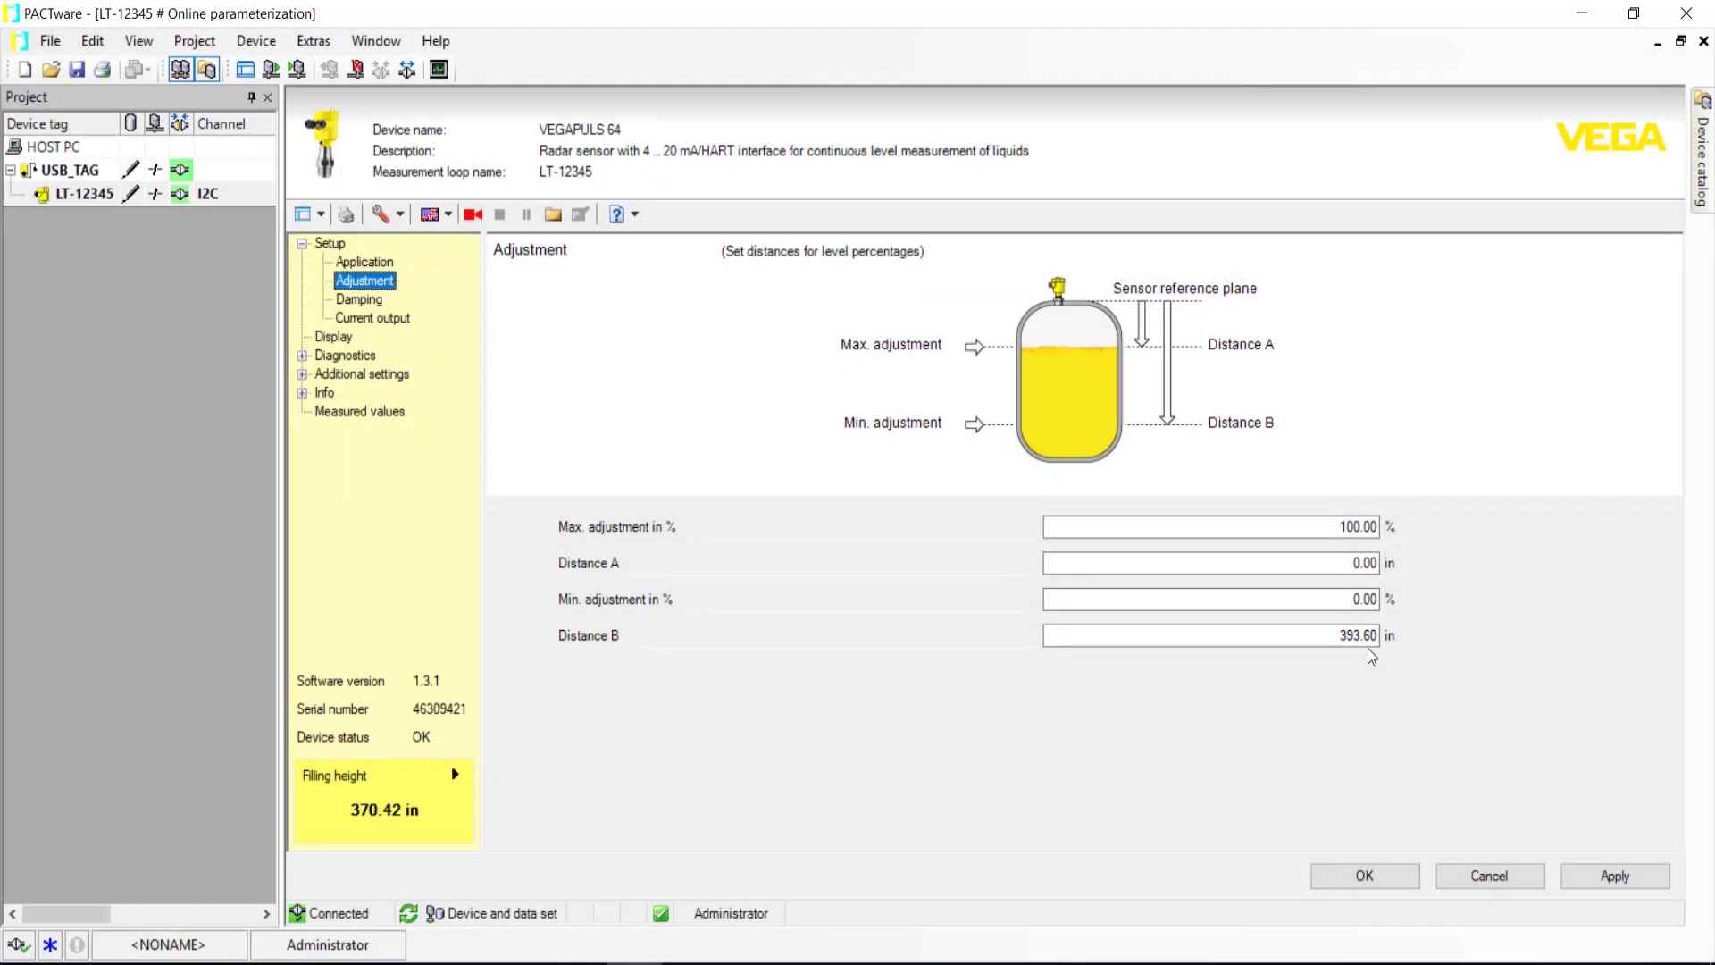
{"action": "left_click", "coordinate": [1368, 644]}
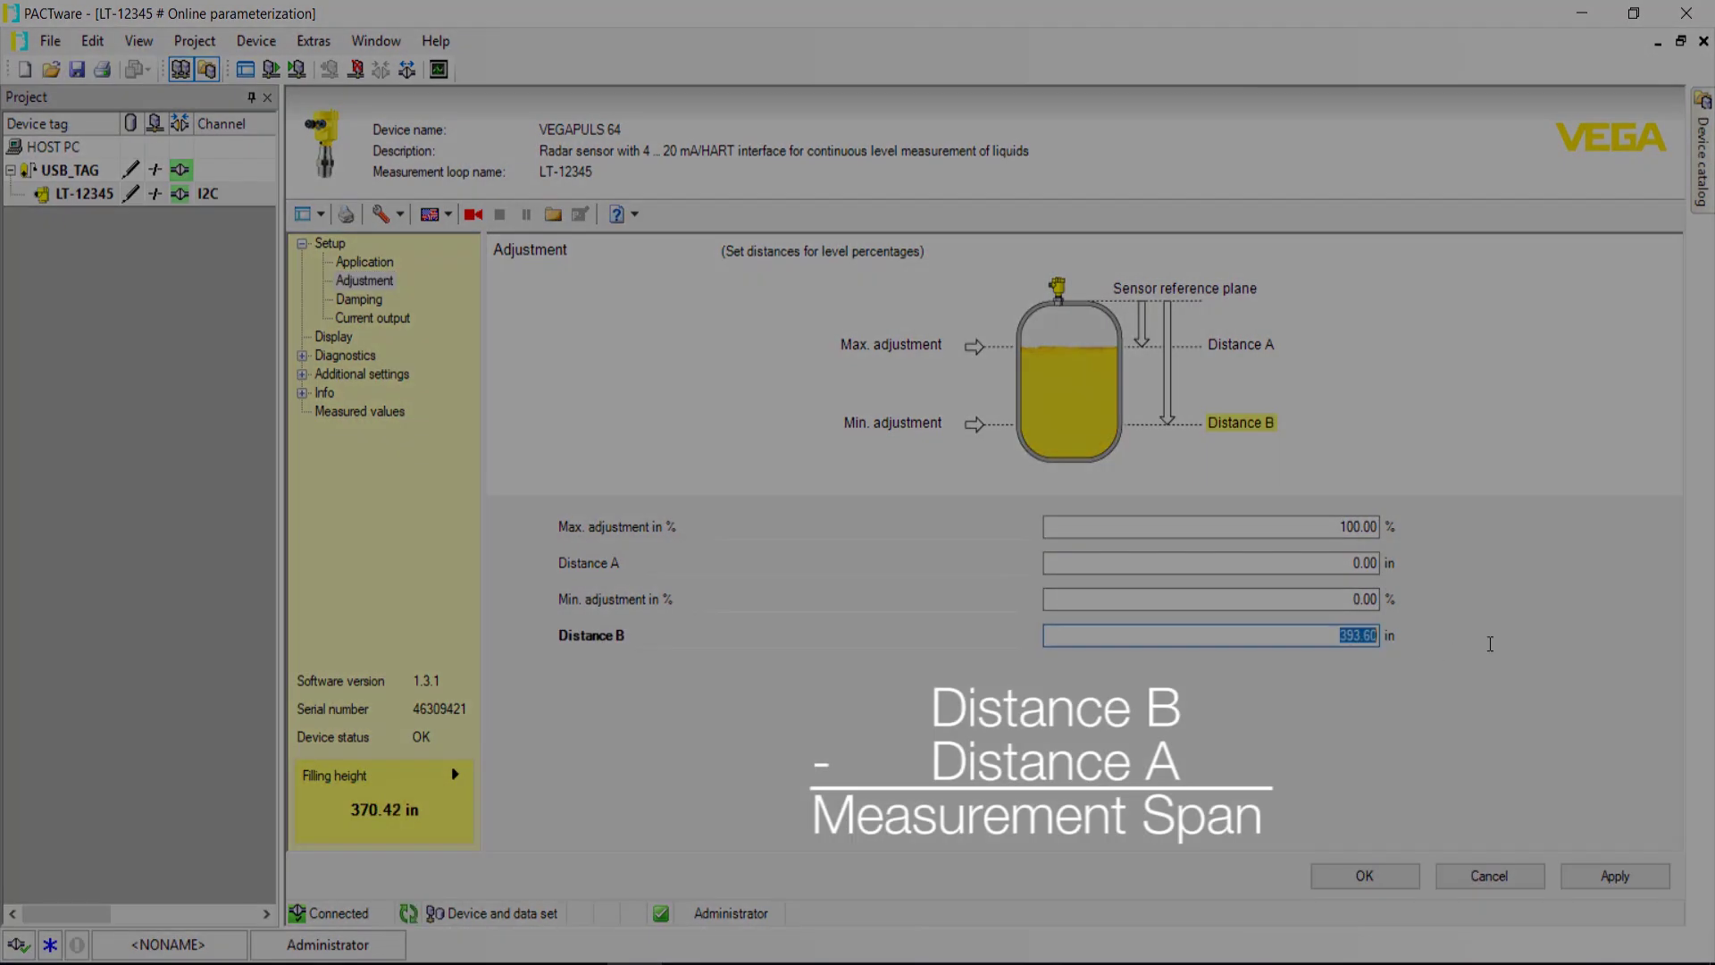
{"action": "type", "text": "24"}
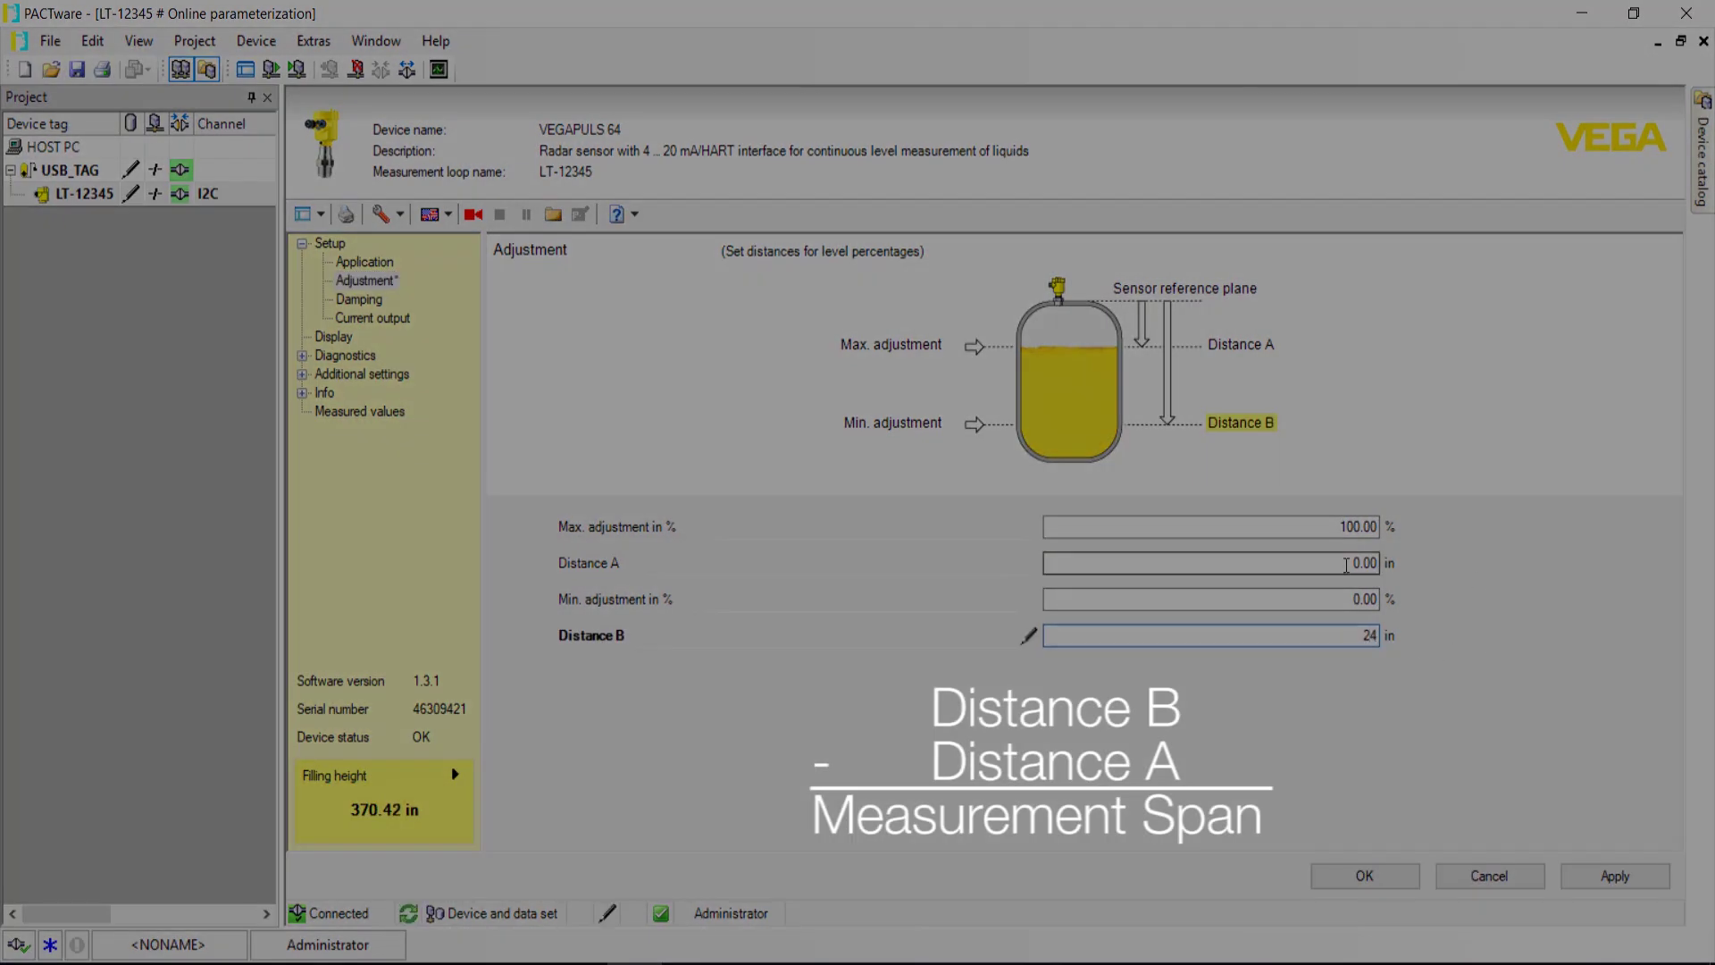
{"action": "key", "text": "shift+Tab"}
{"action": "key", "text": "shift+Tab"}
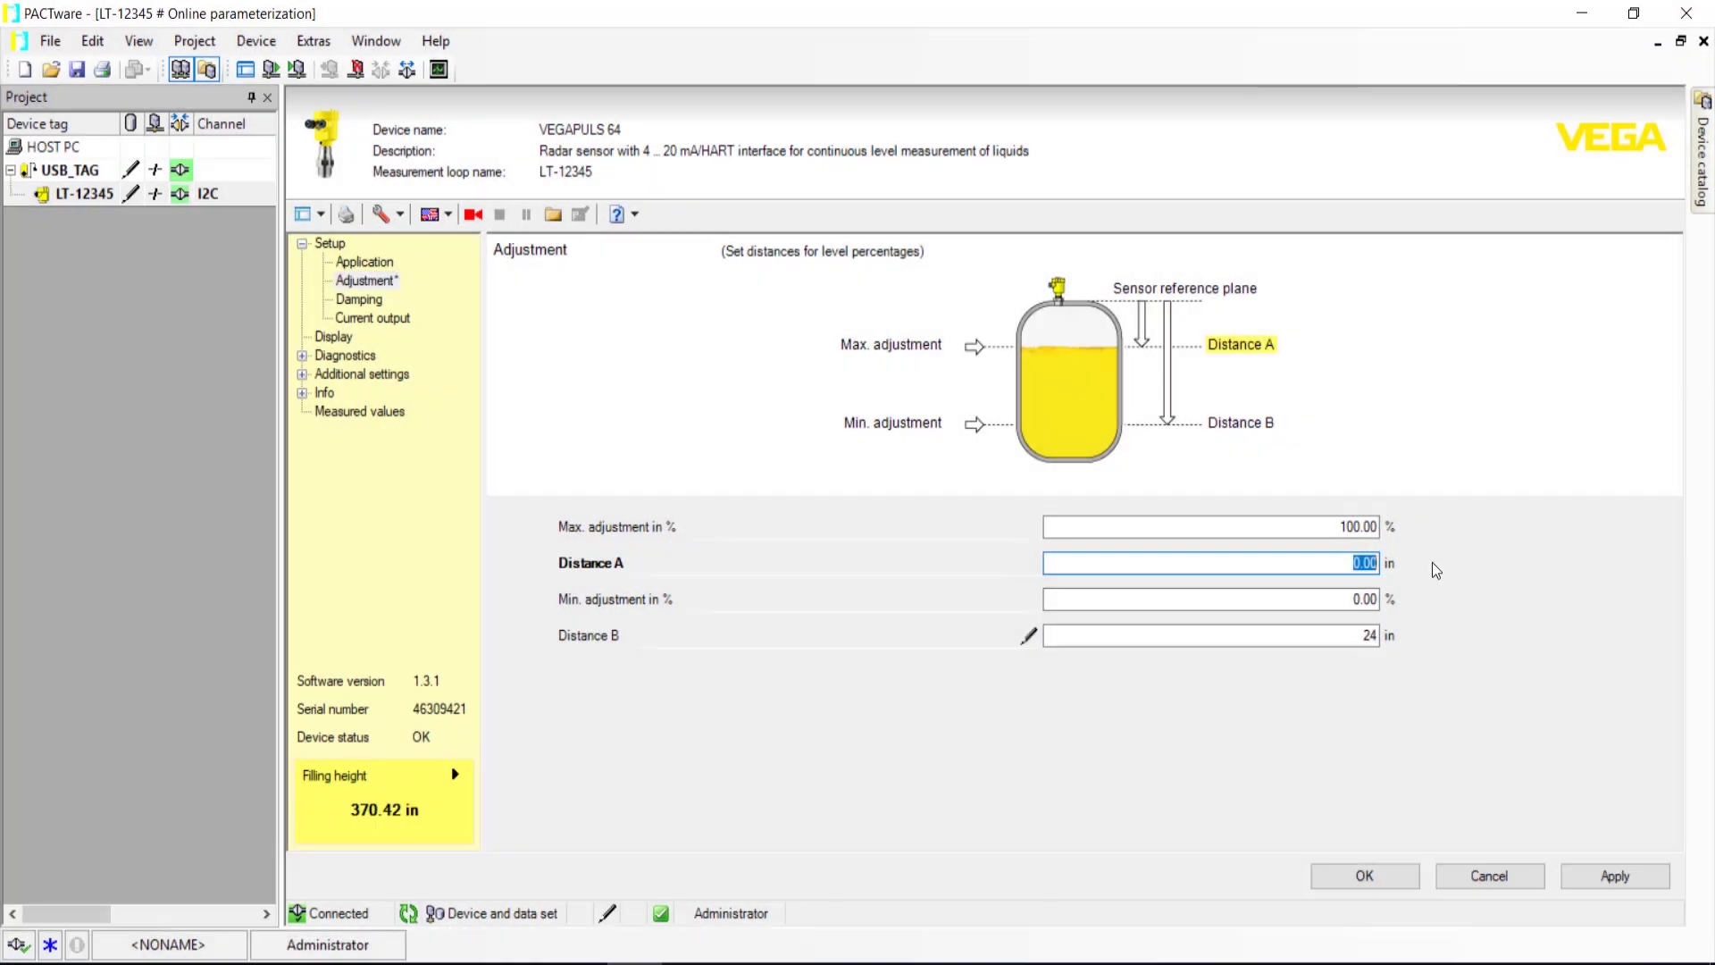
{"action": "type", "text": "3"}
{"action": "left_click", "coordinate": [1618, 875]}
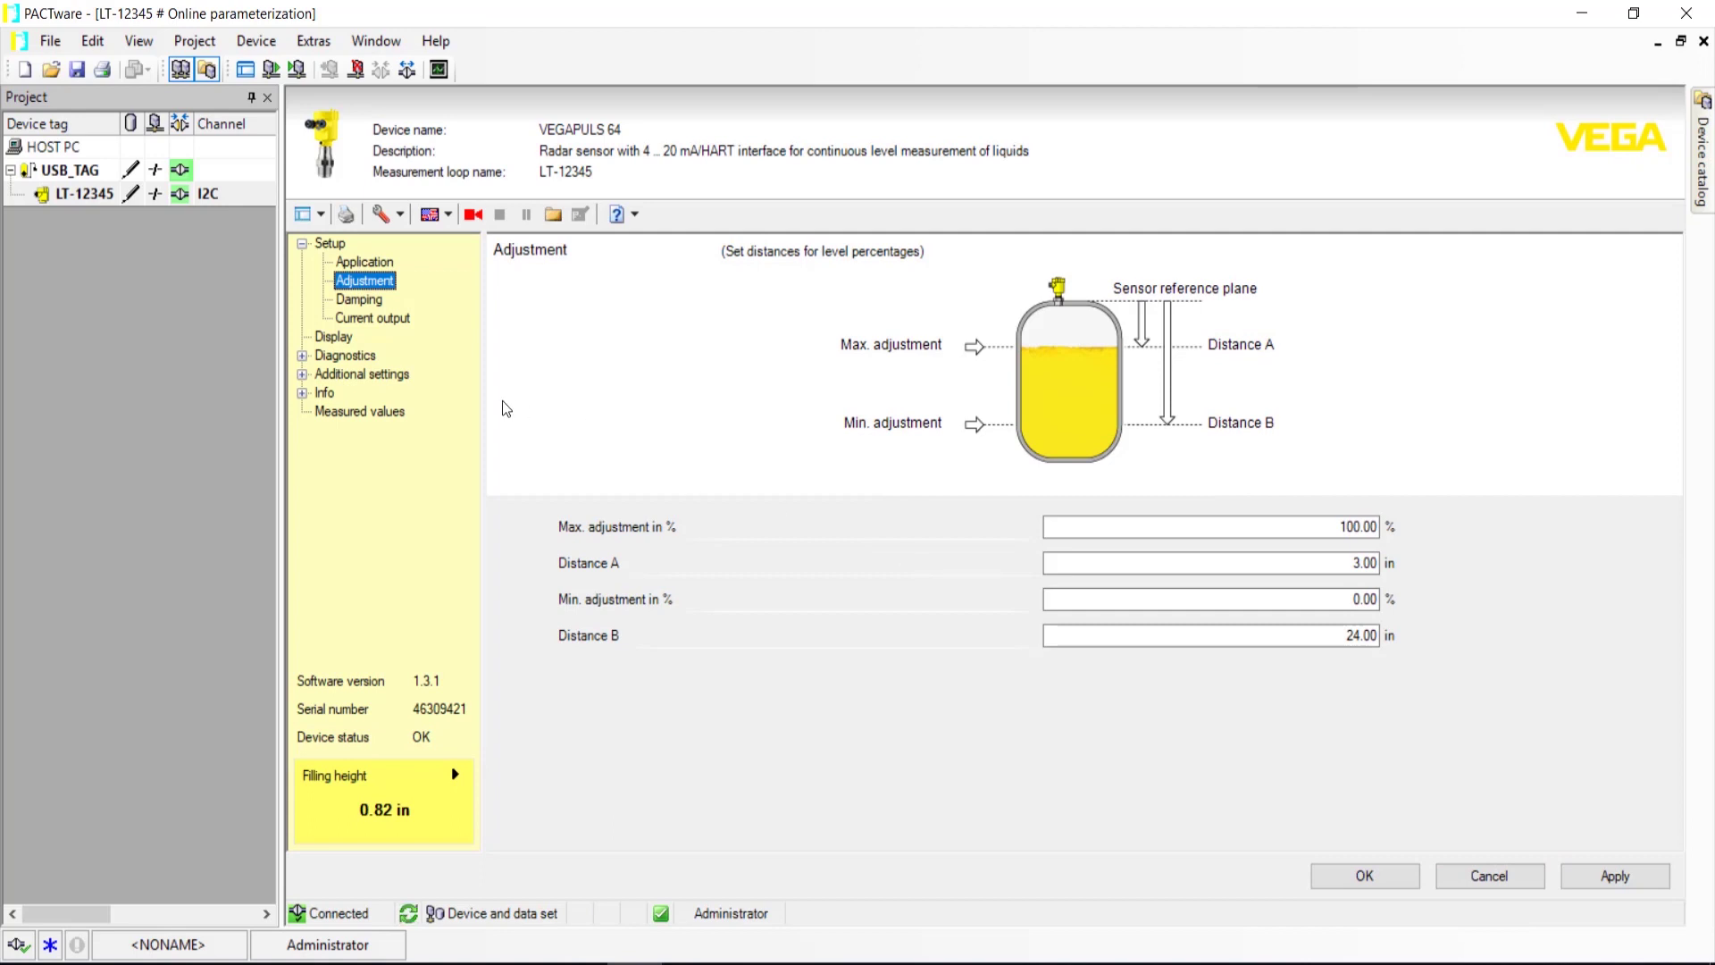
{"action": "left_click", "coordinate": [363, 303]}
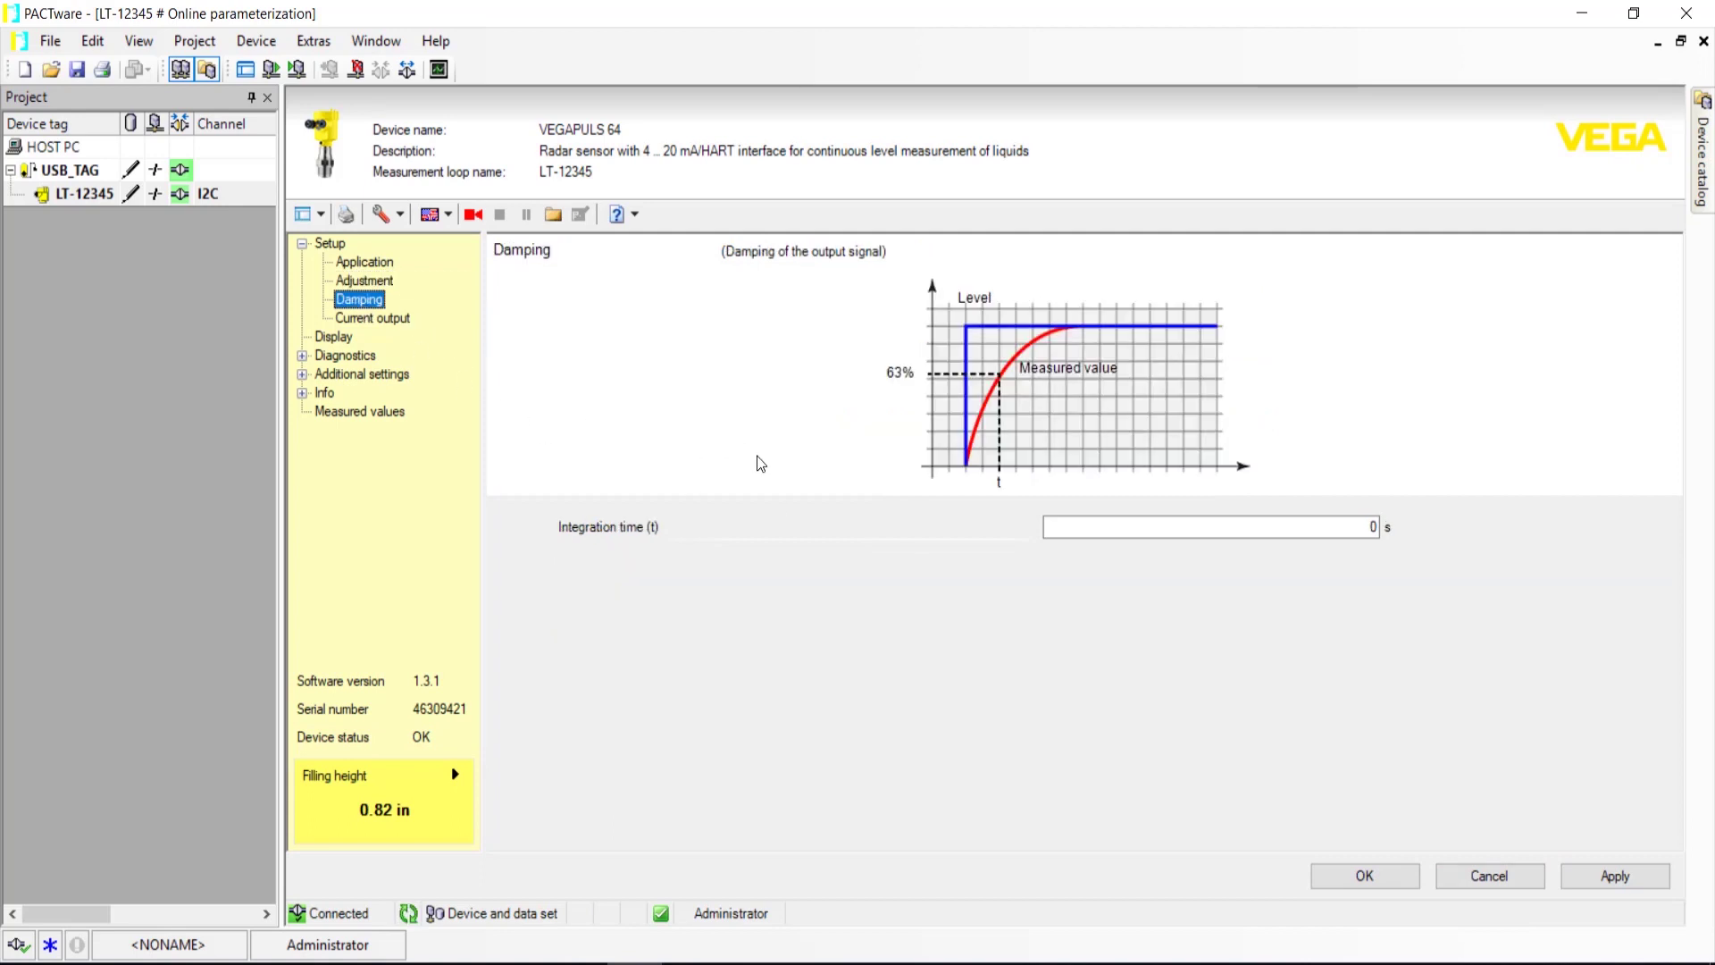
- Enter a damping integration time of 5 s
{"action": "left_click", "coordinate": [1350, 529]}
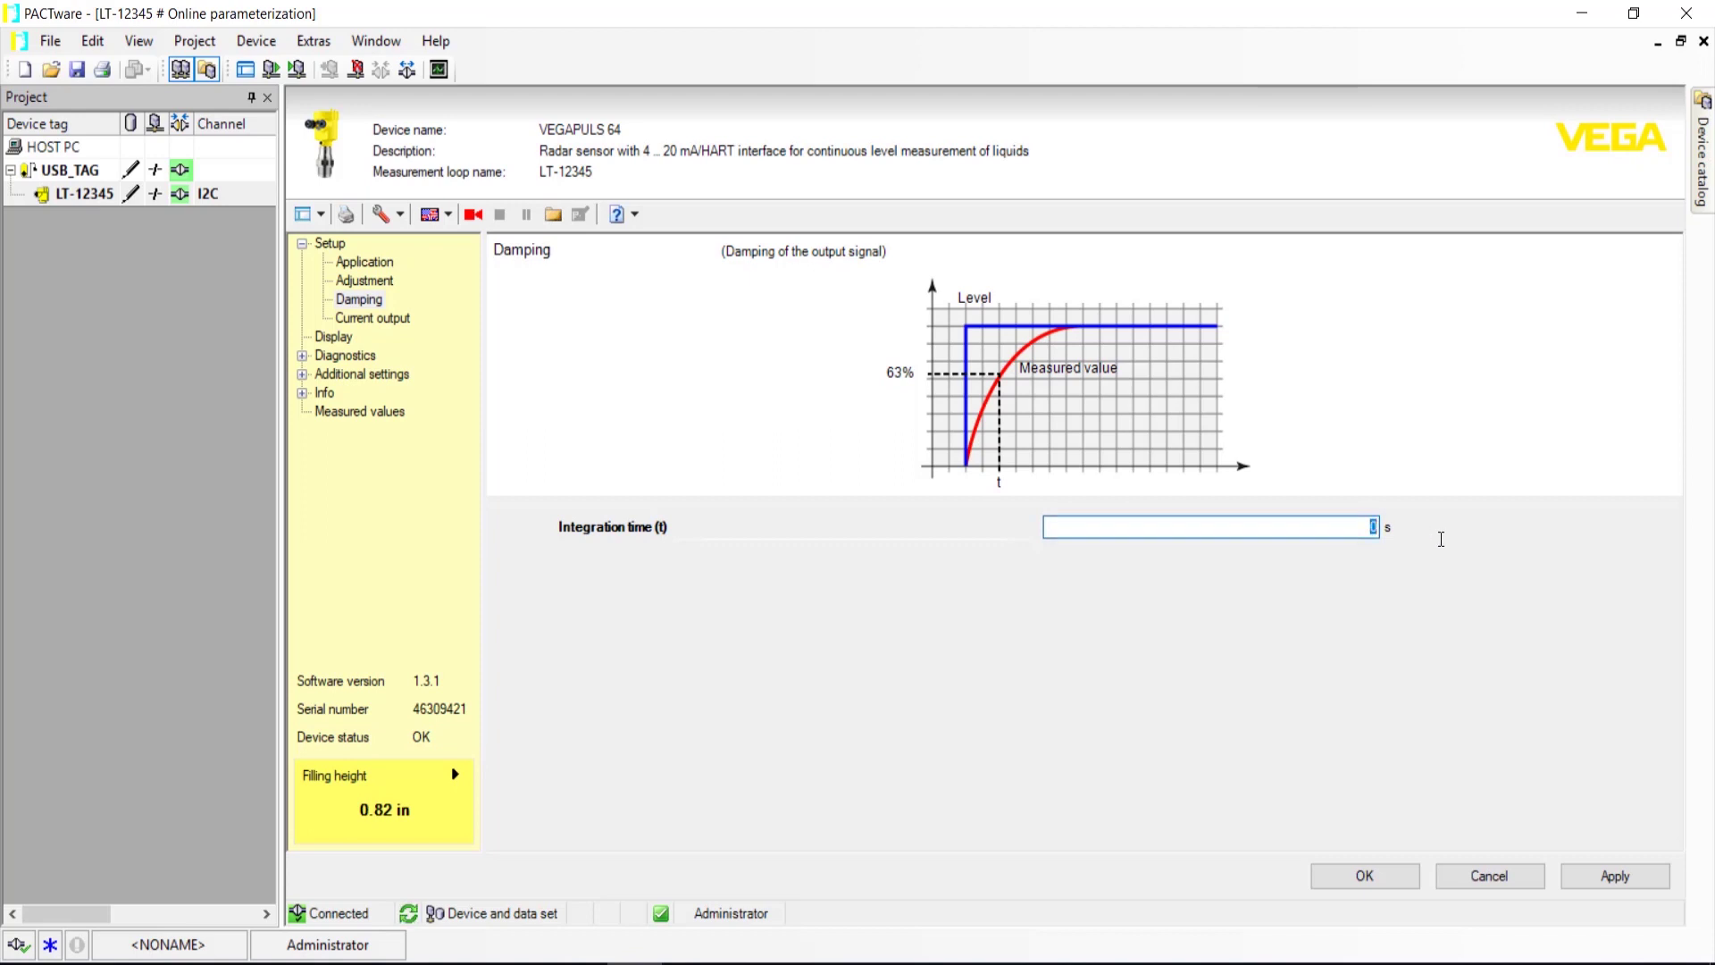
{"action": "type", "text": "5"}
{"action": "left_click", "coordinate": [378, 319]}
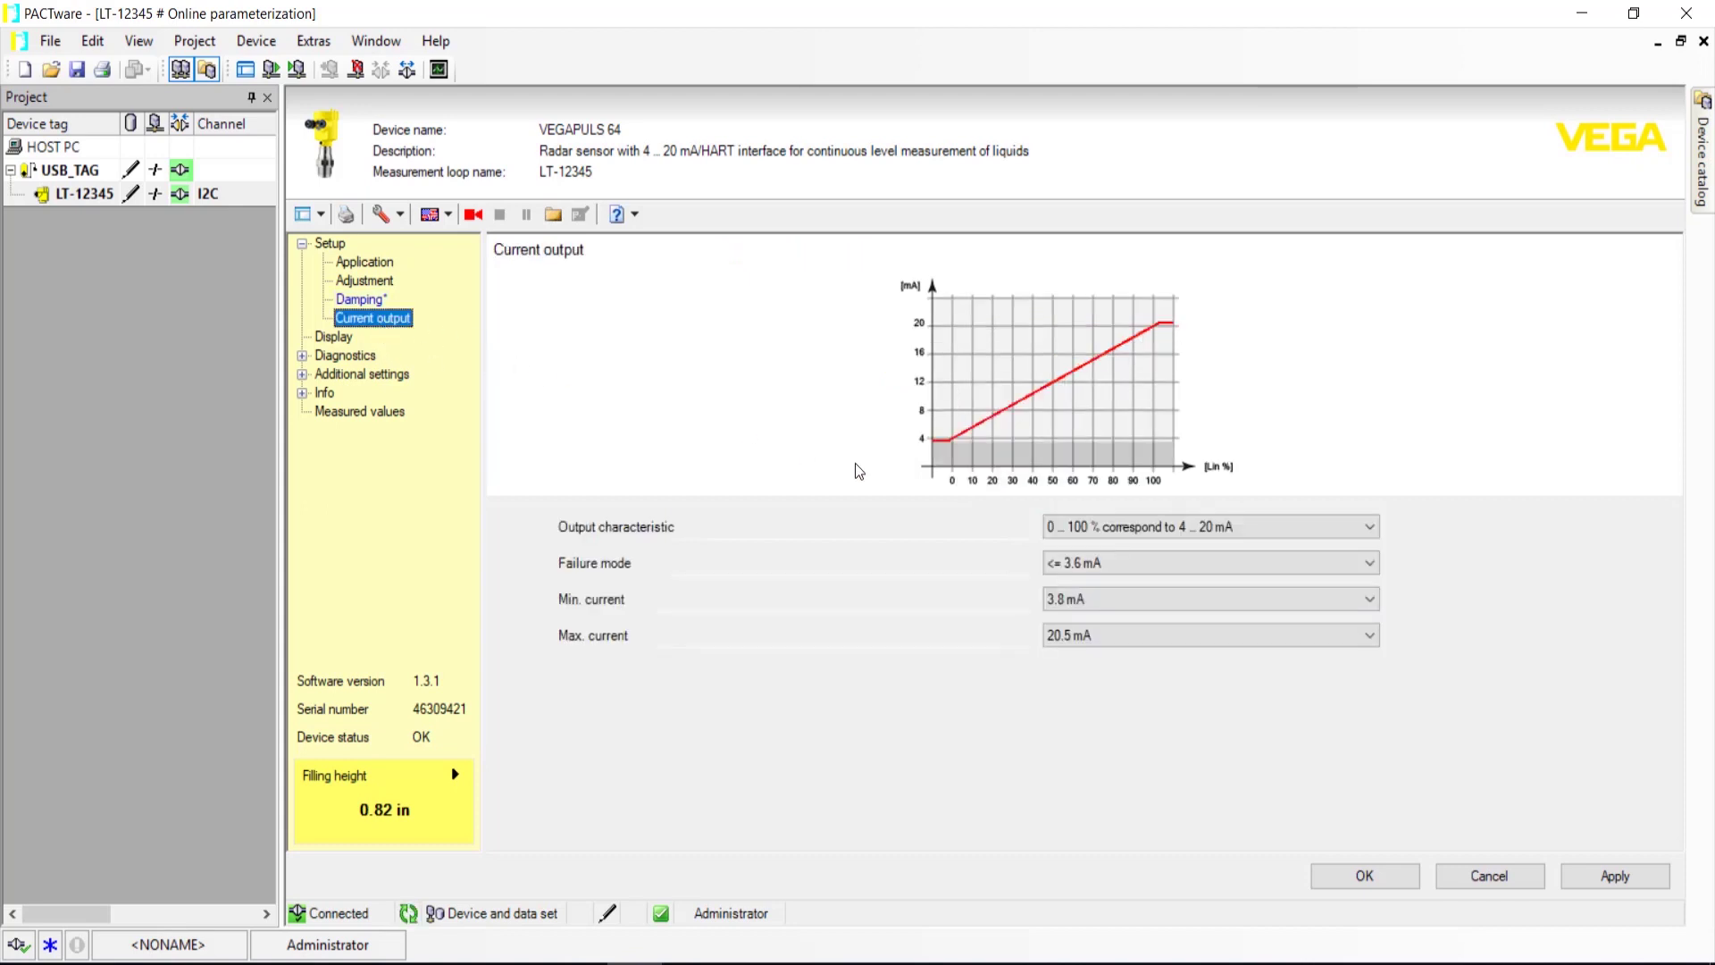
- Apply a 4 … 20 mA output with ≤3.6 mA failure mode, 4 mA minimum, 20.5 mA maximum
{"action": "left_click", "coordinate": [1273, 523]}
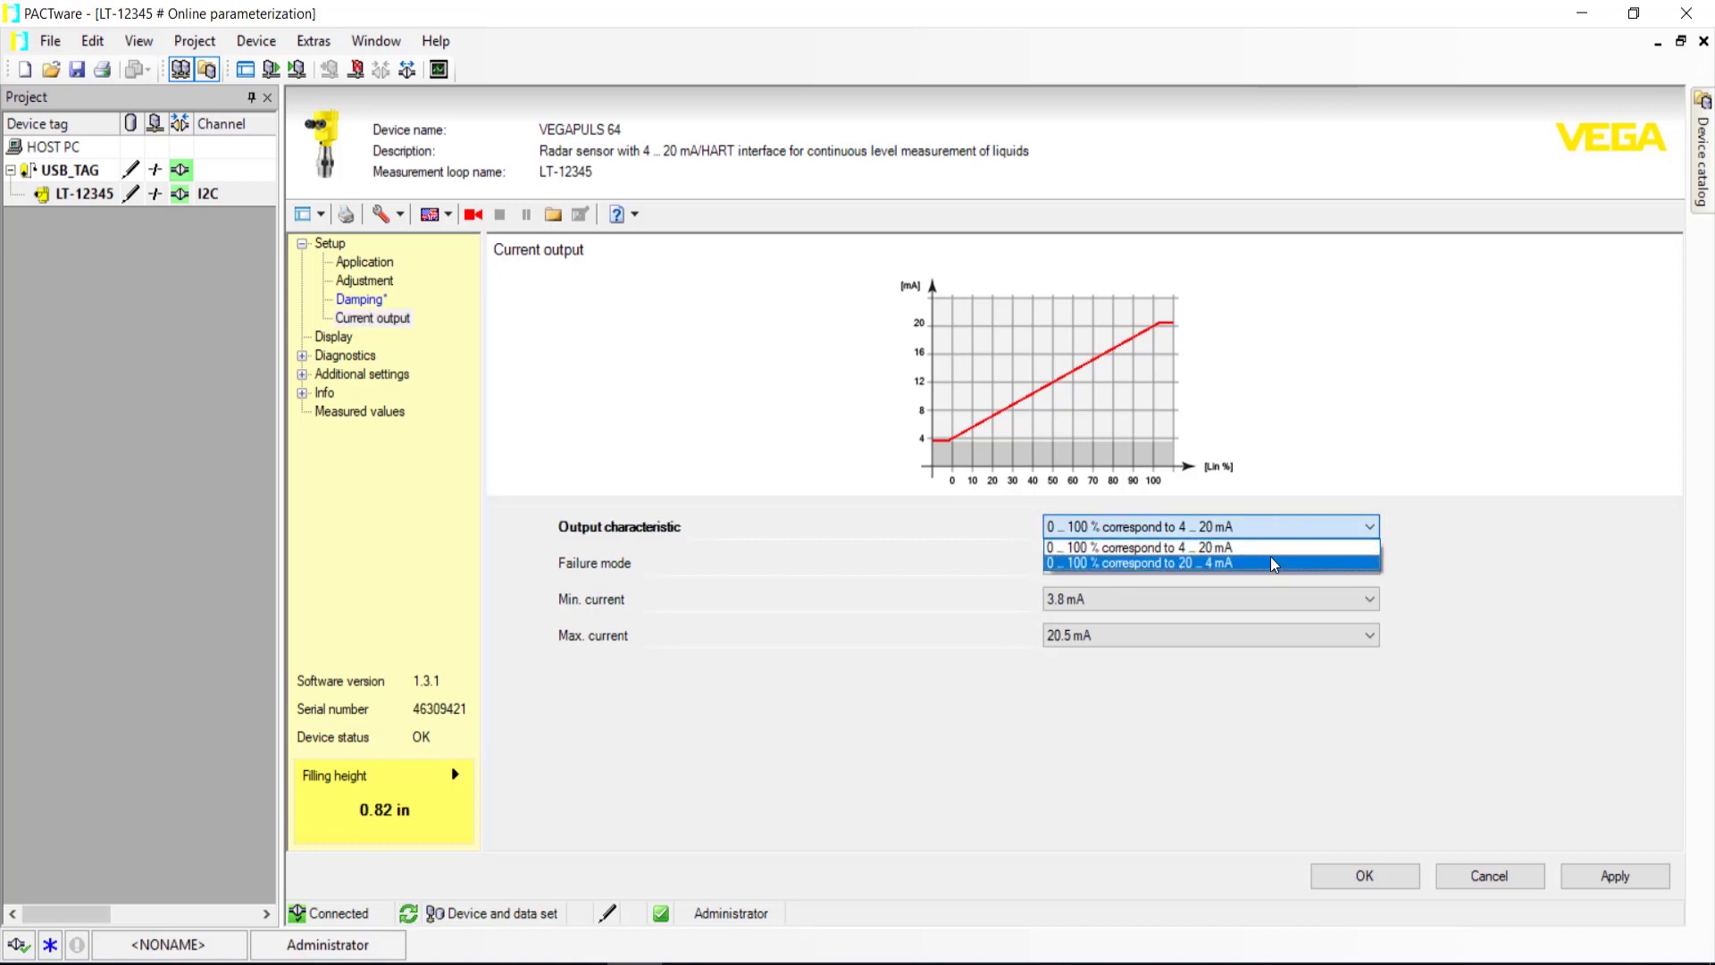
{"action": "left_click", "coordinate": [1272, 559]}
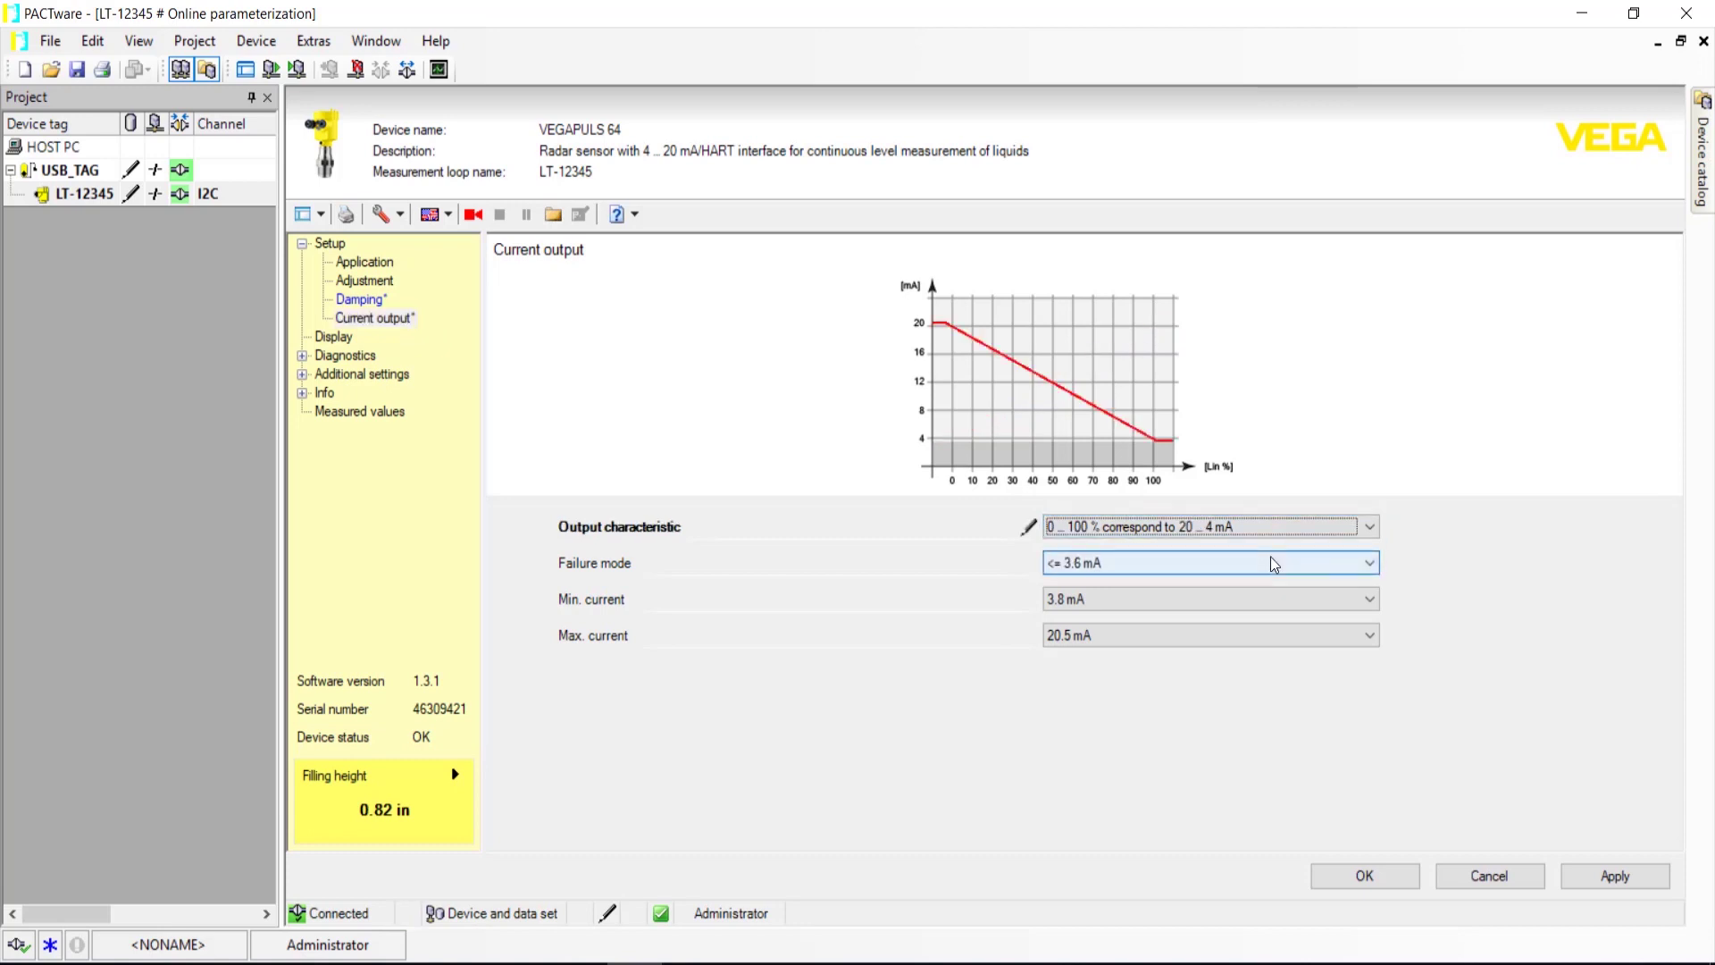
{"action": "left_click", "coordinate": [1274, 524]}
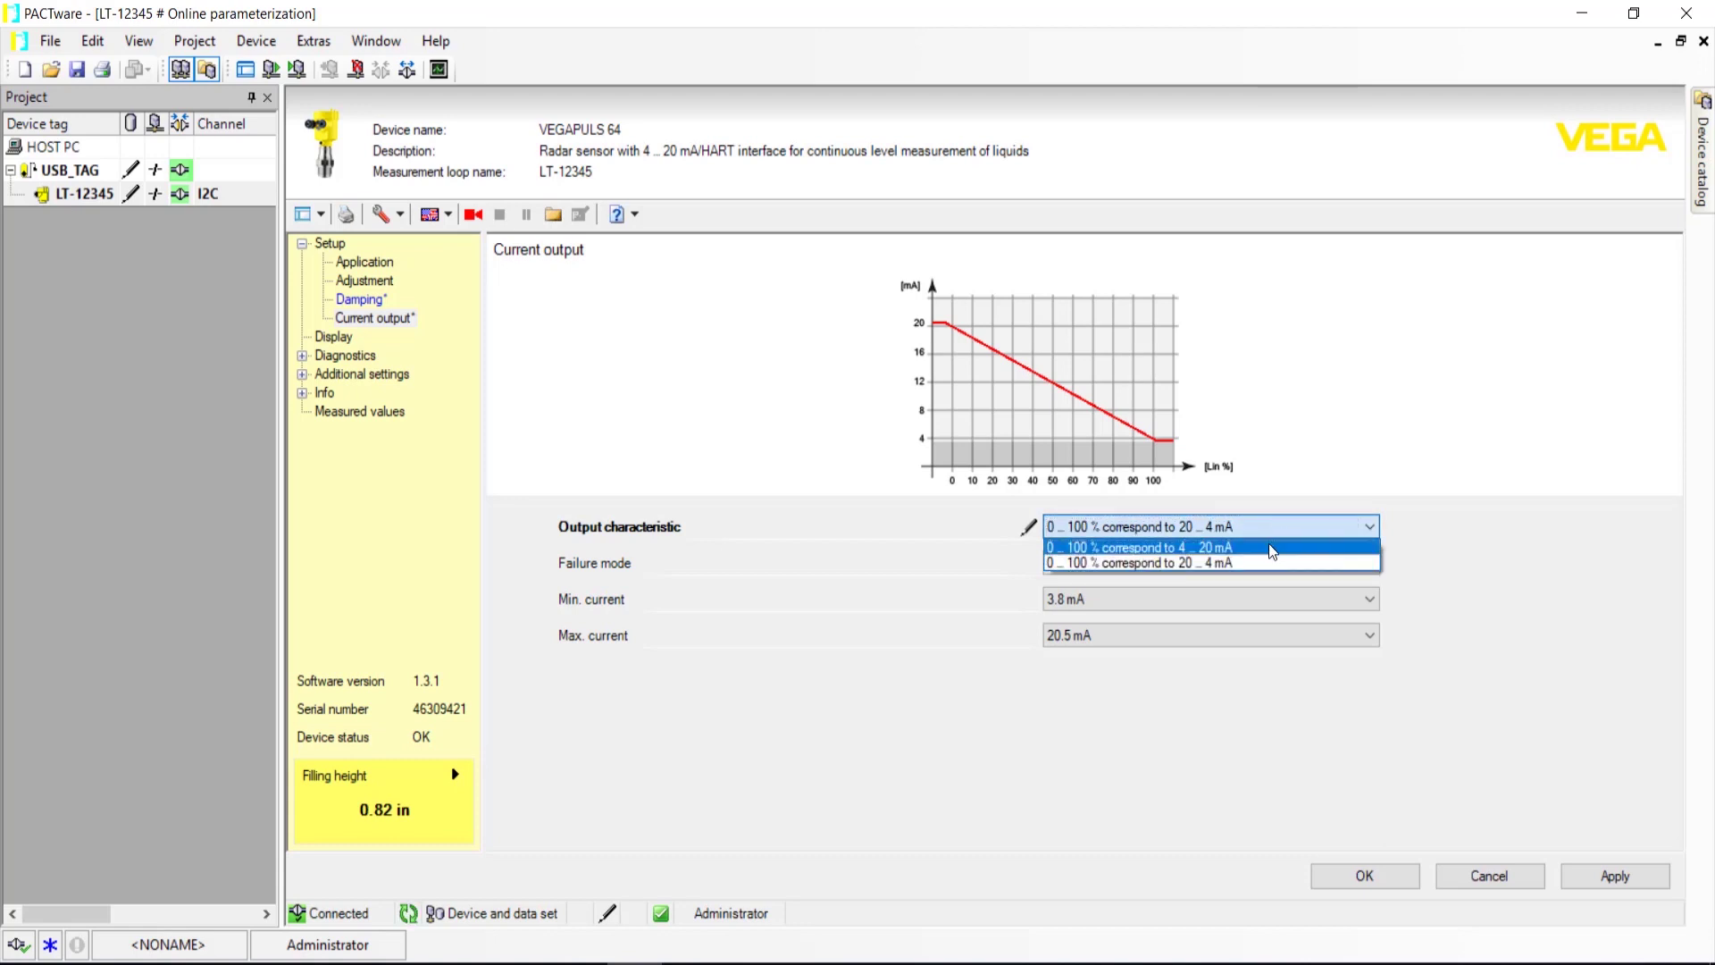
{"action": "left_click", "coordinate": [1268, 545]}
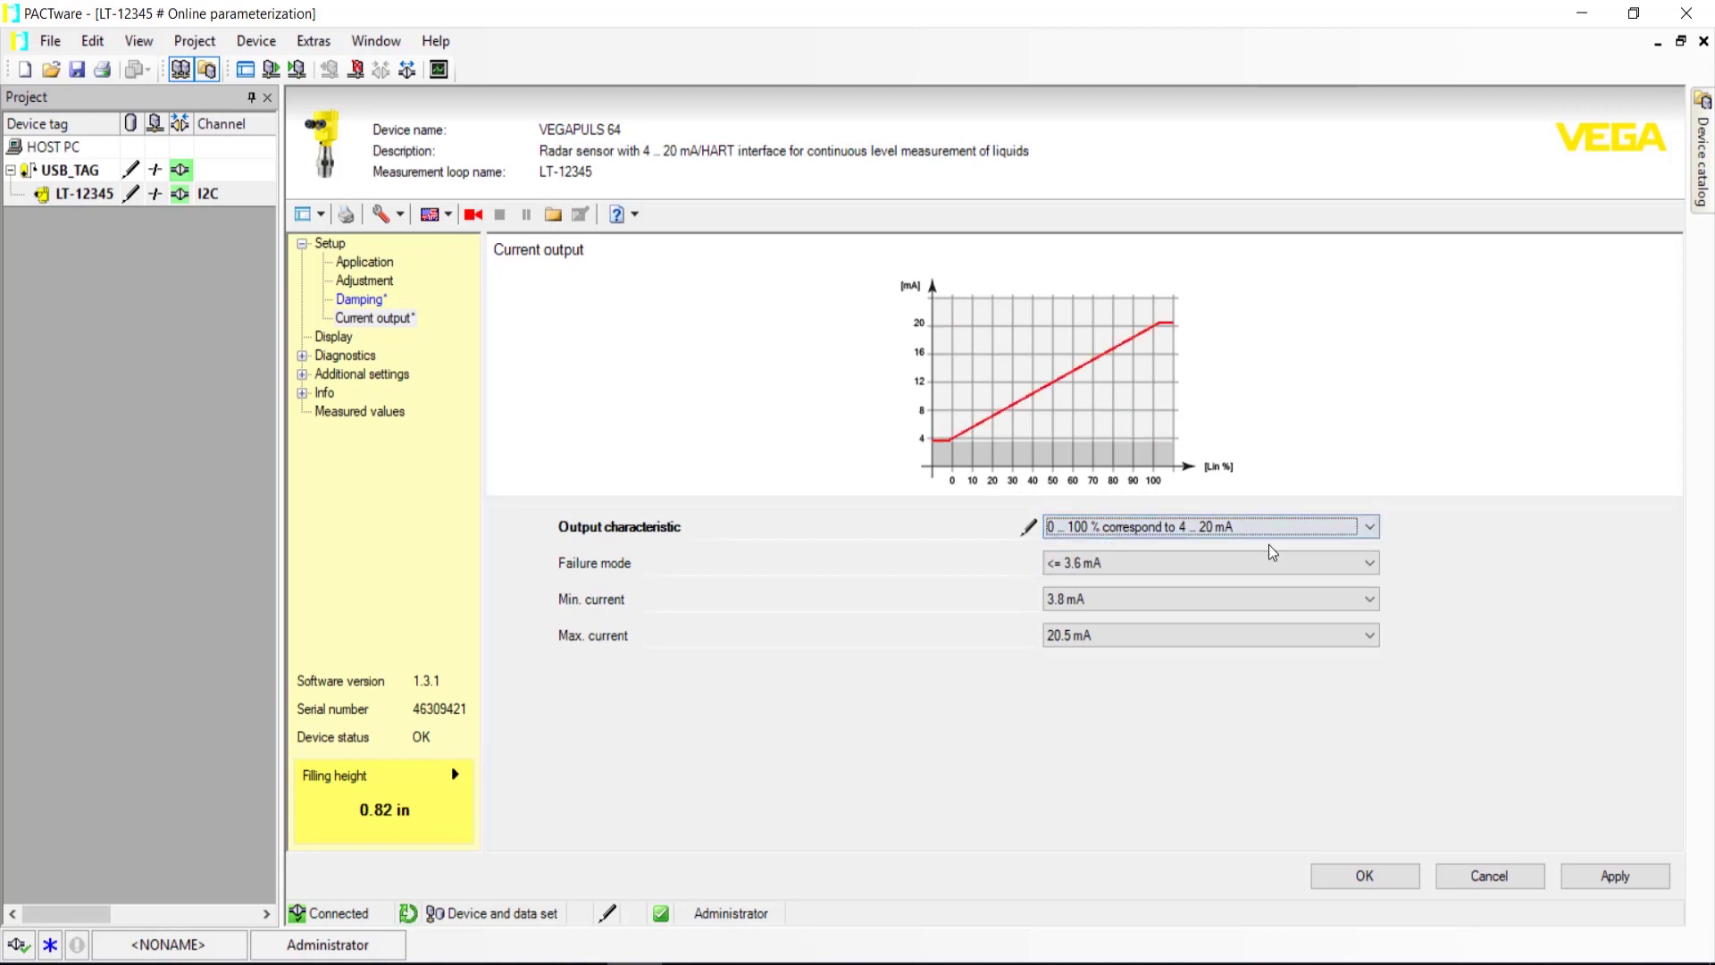
{"action": "left_click", "coordinate": [1361, 562]}
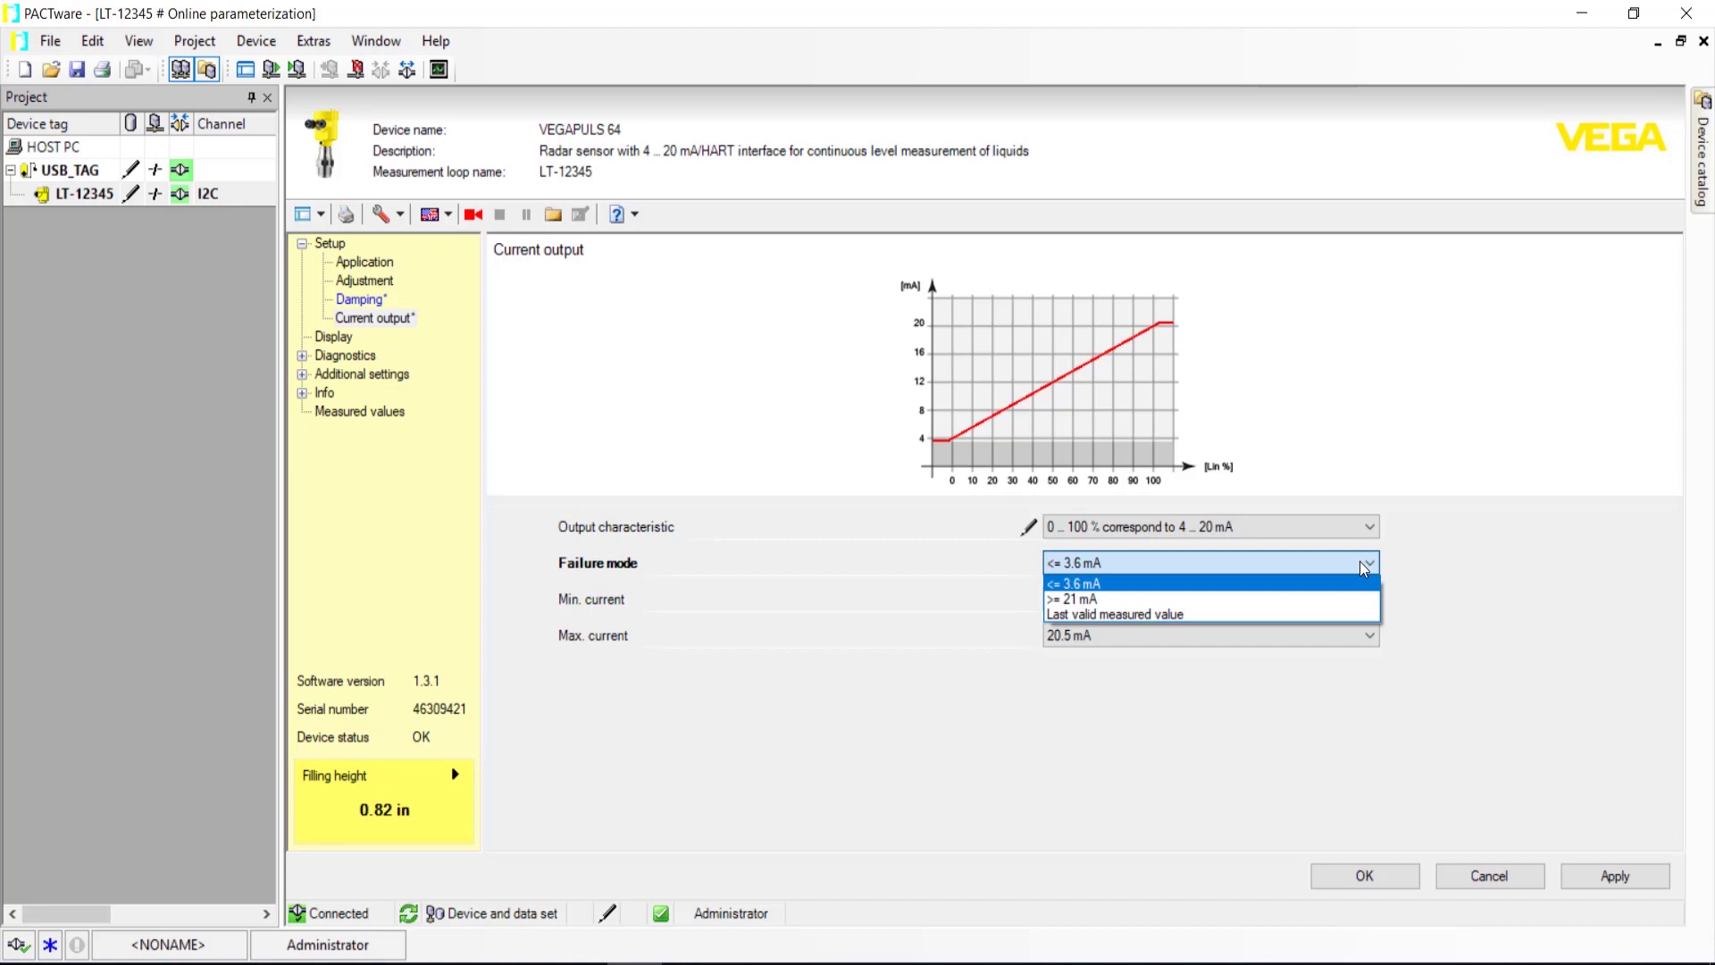
{"action": "left_click", "coordinate": [1360, 561]}
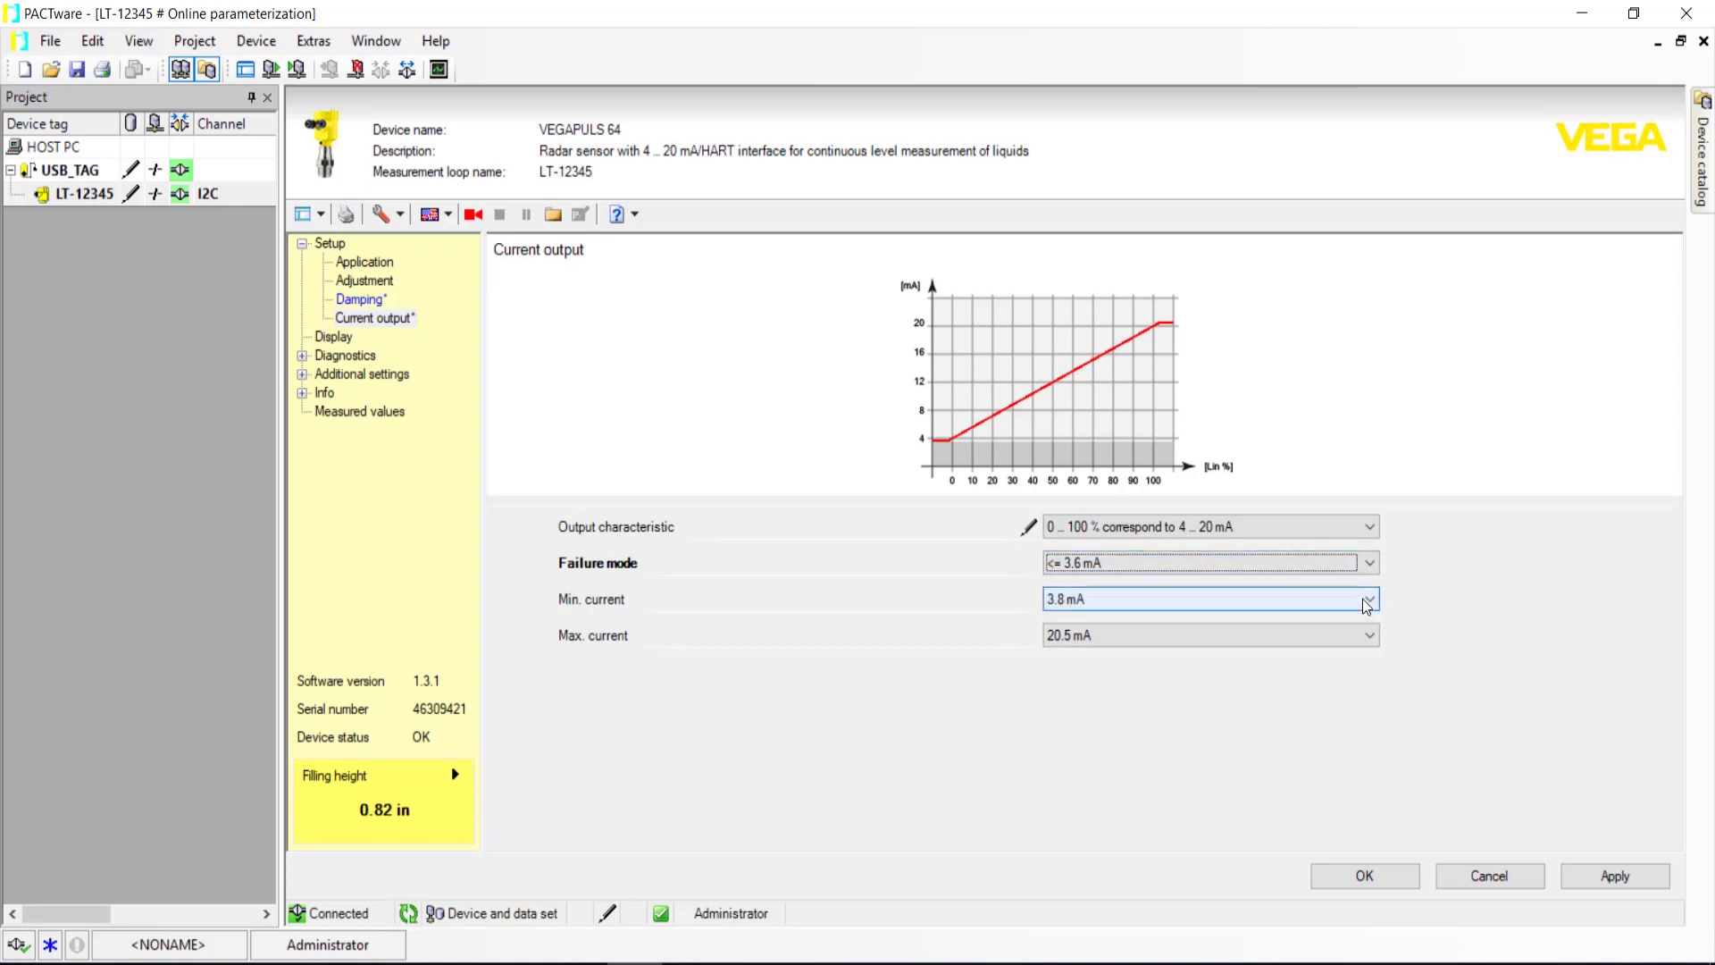
{"action": "left_click", "coordinate": [1363, 598]}
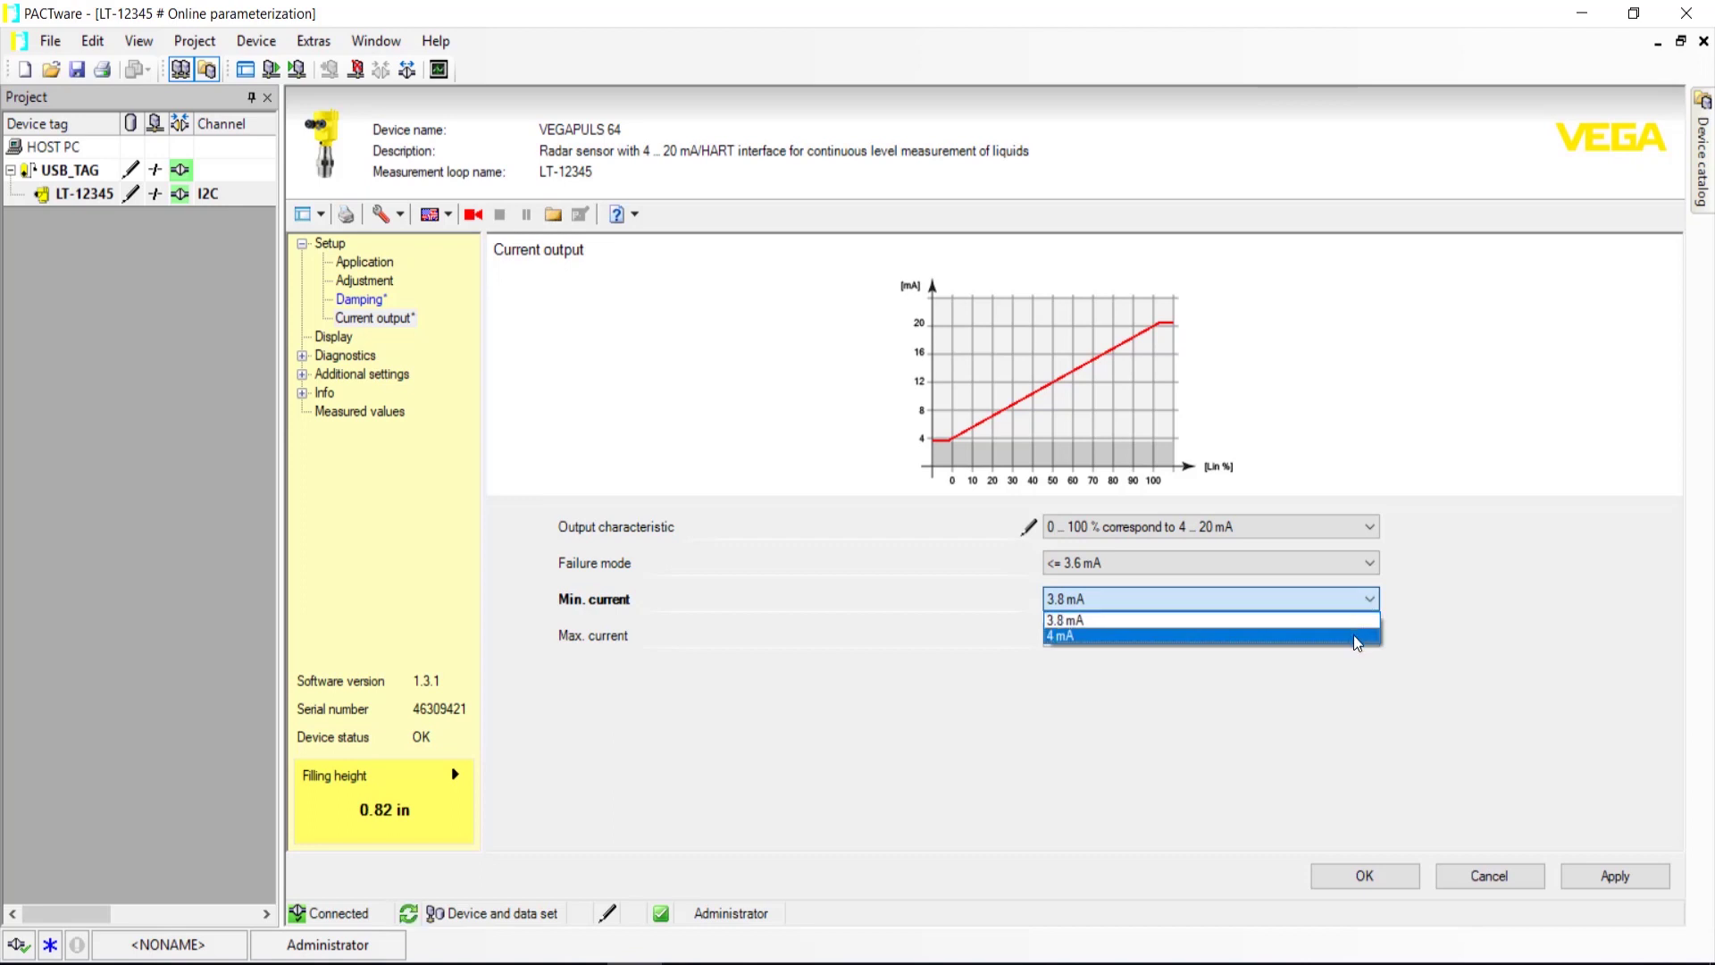
{"action": "left_click", "coordinate": [1353, 635]}
{"action": "left_click", "coordinate": [1372, 639]}
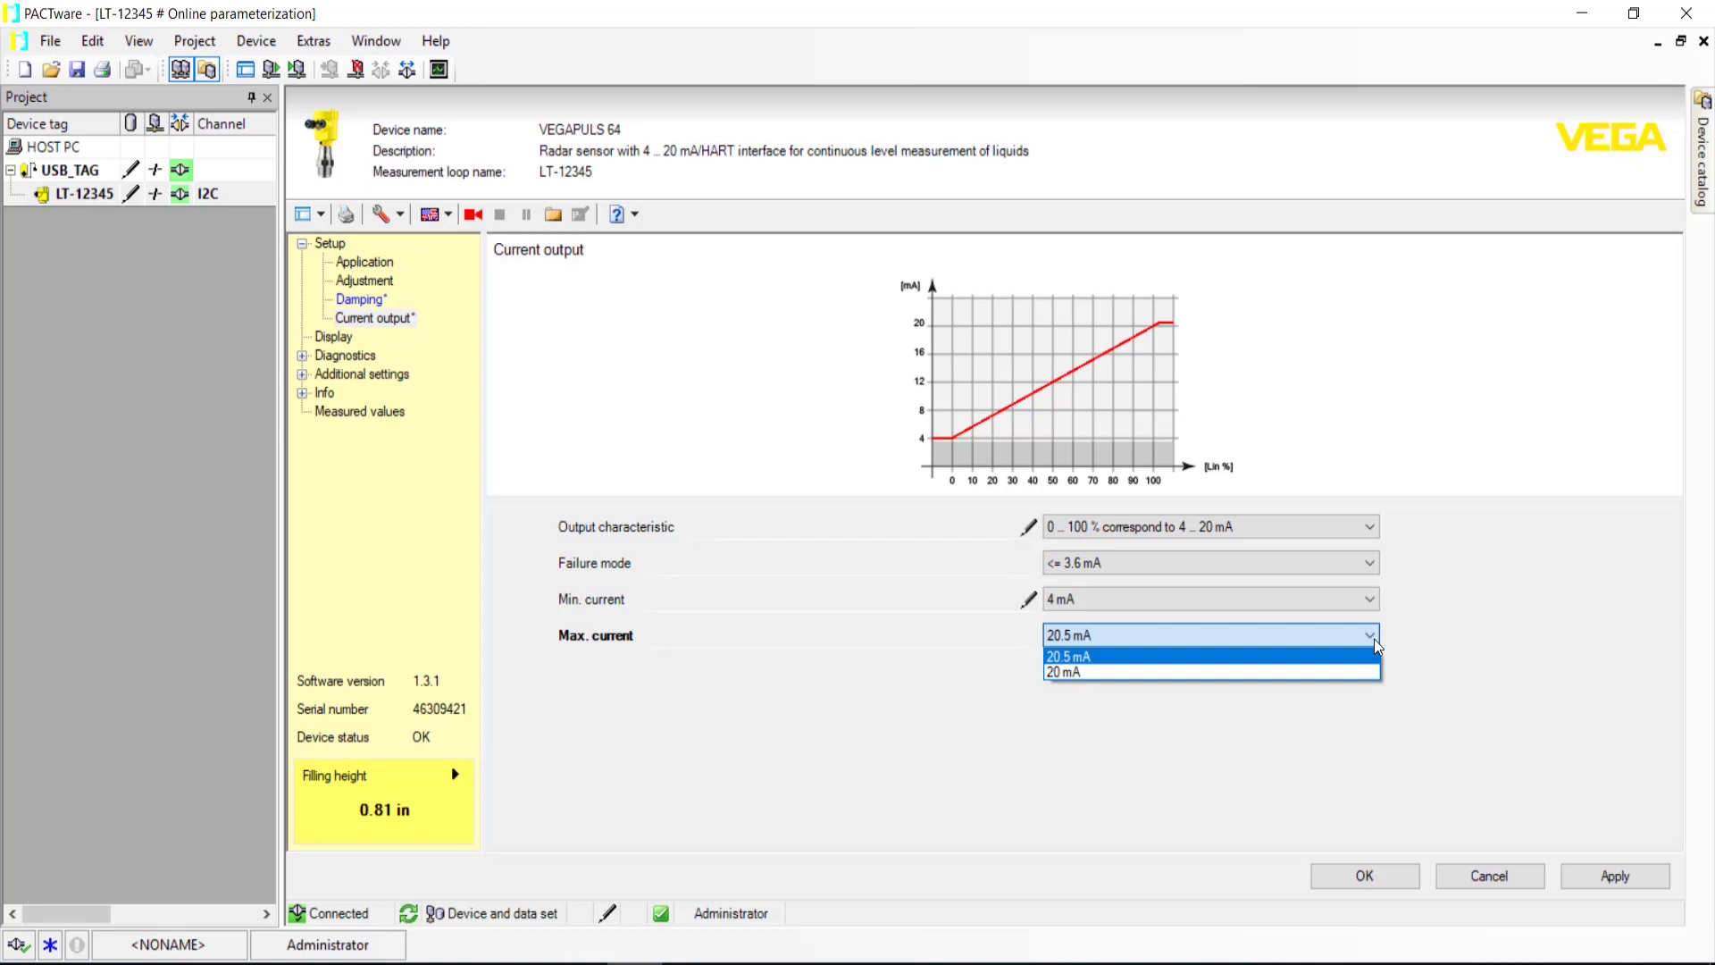
{"action": "left_click", "coordinate": [1374, 639]}
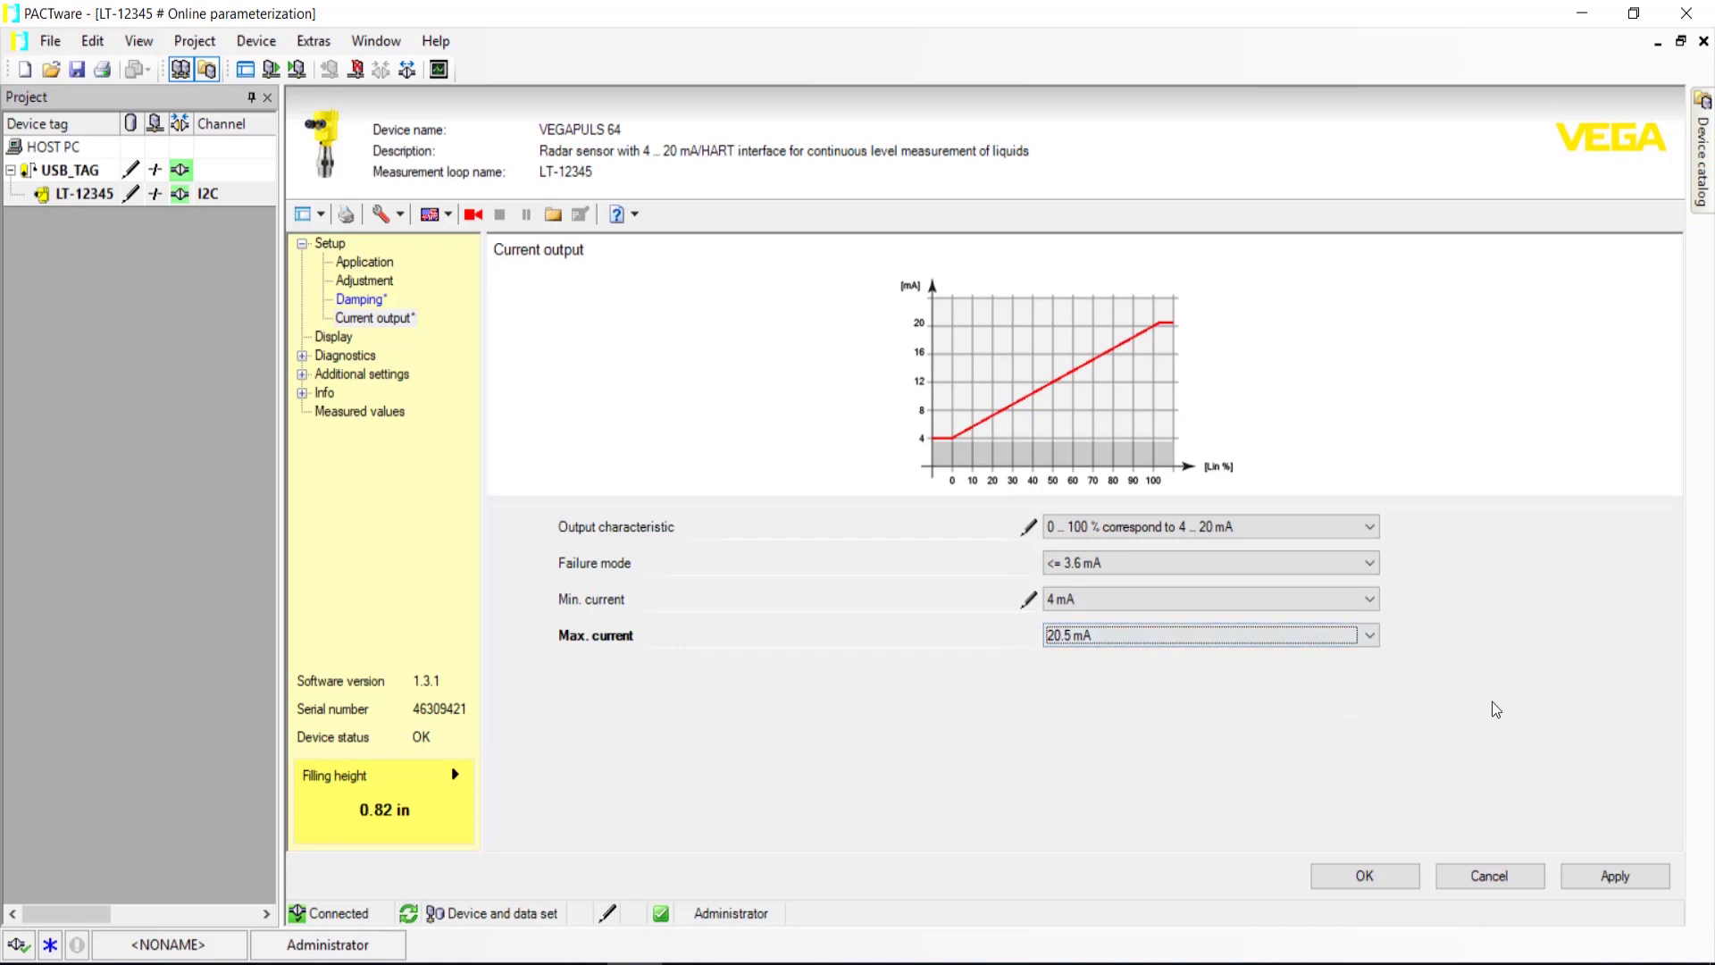
{"action": "left_click", "coordinate": [1621, 878]}
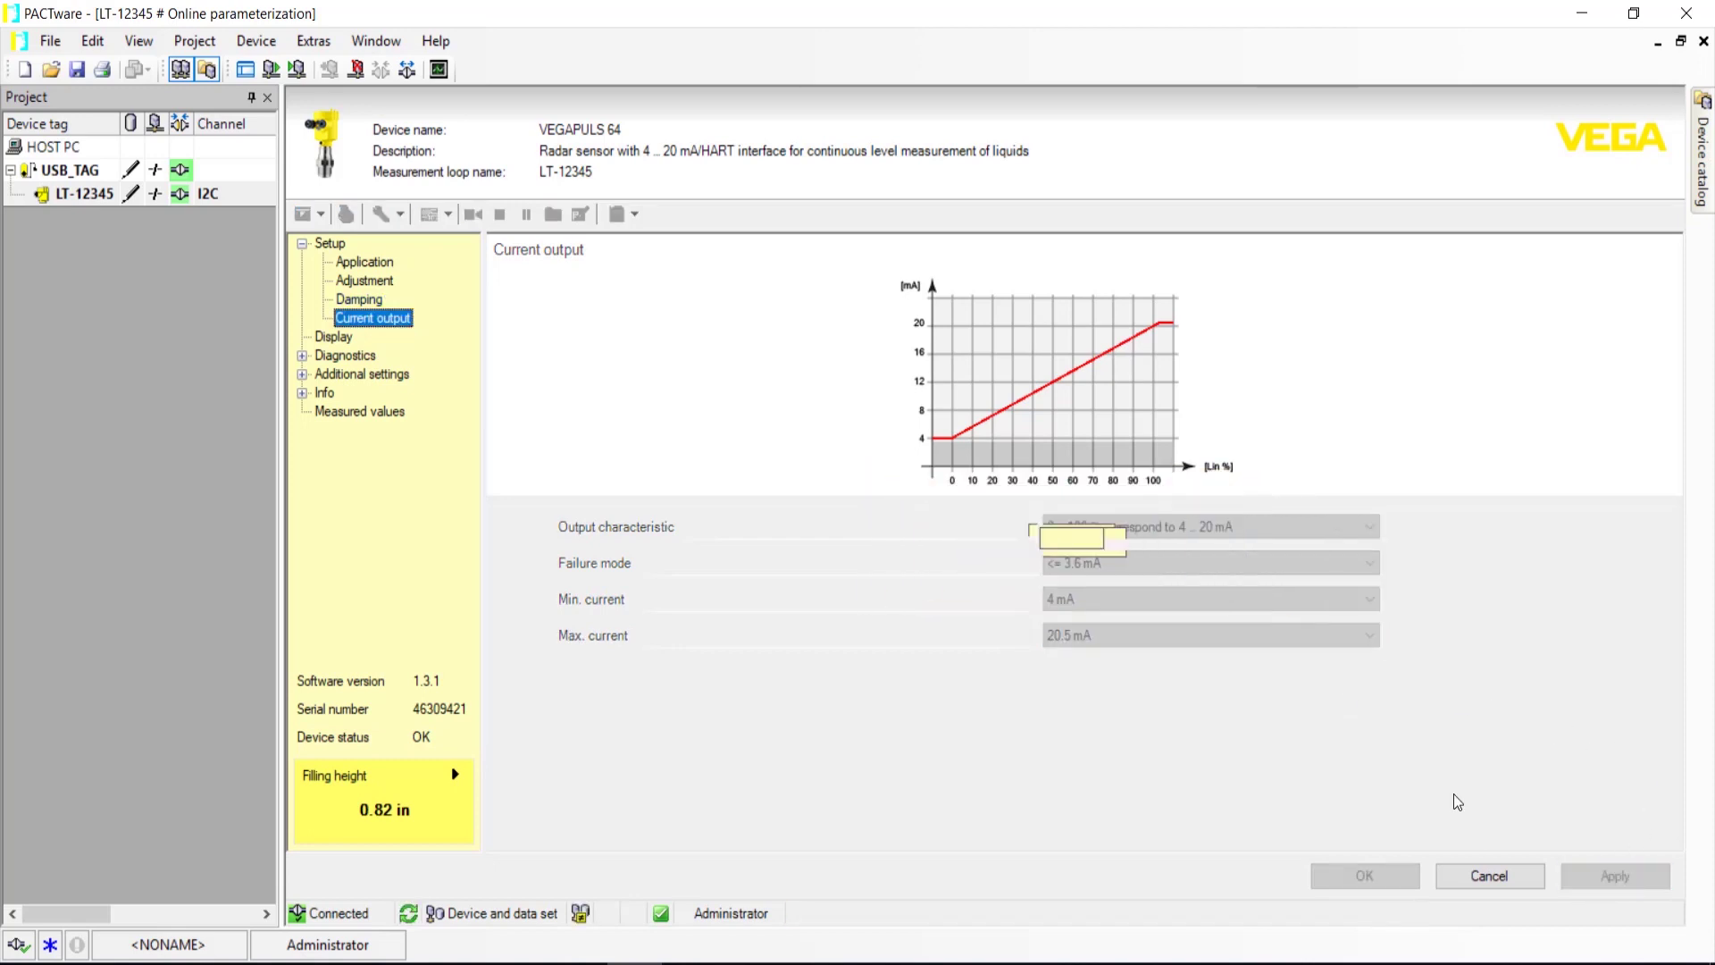
- Open the Display page in the Setup tree
{"action": "left_click", "coordinate": [335, 337]}
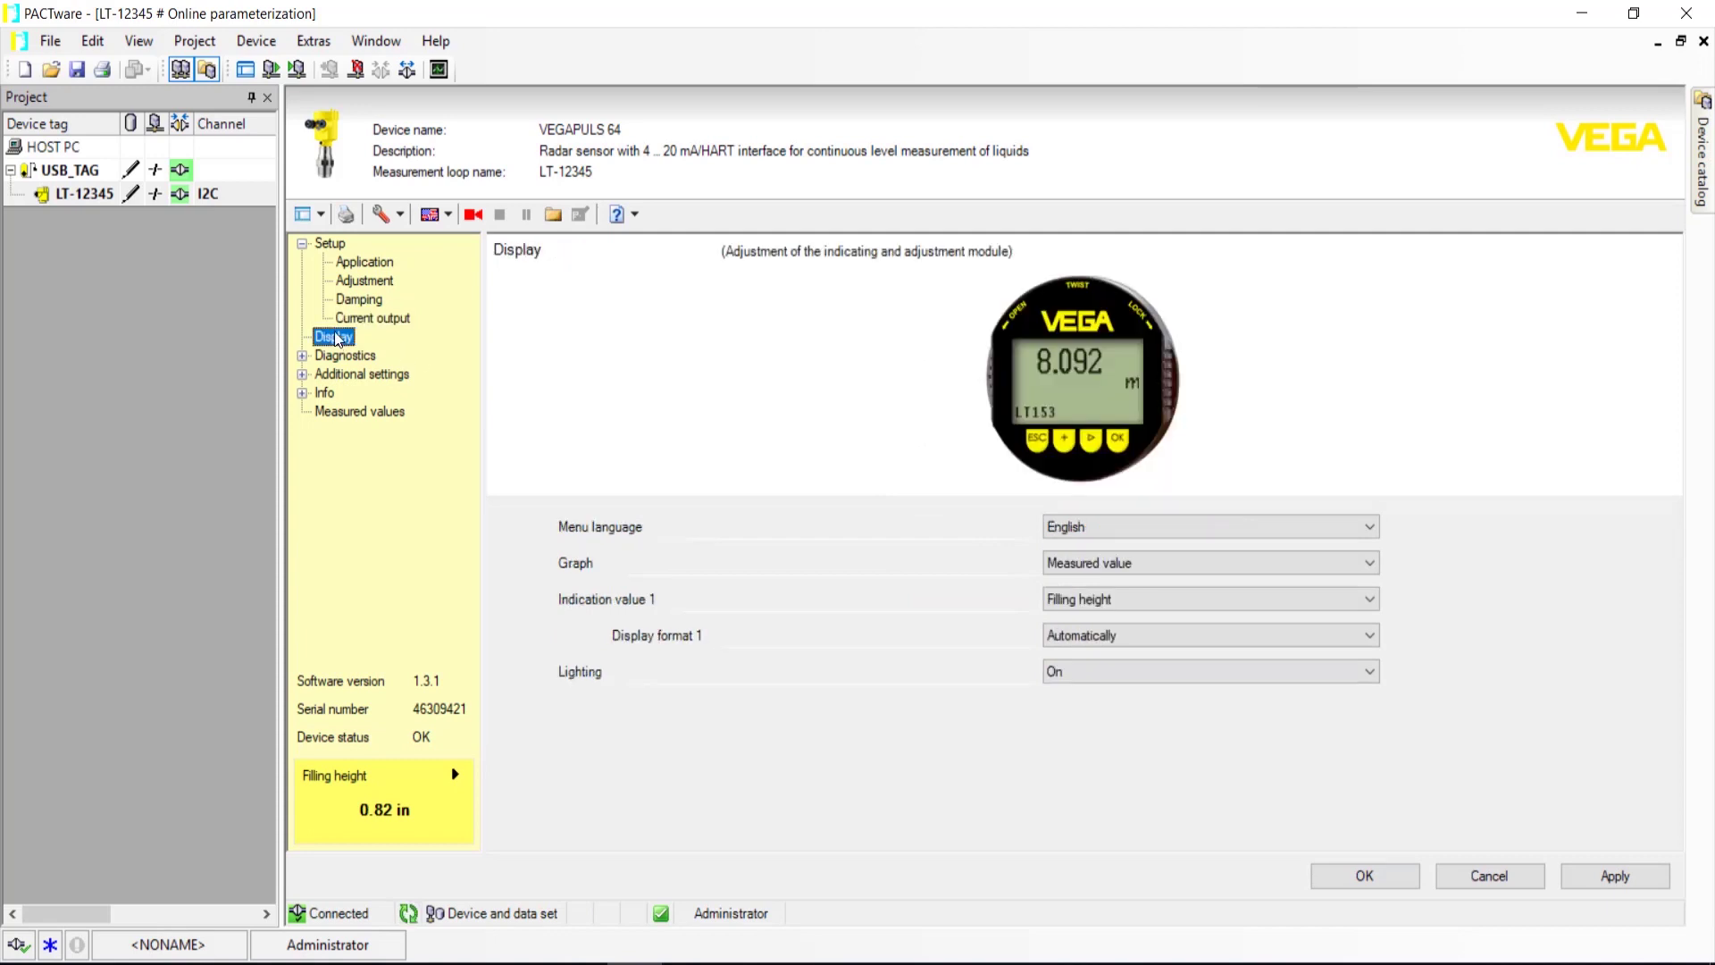